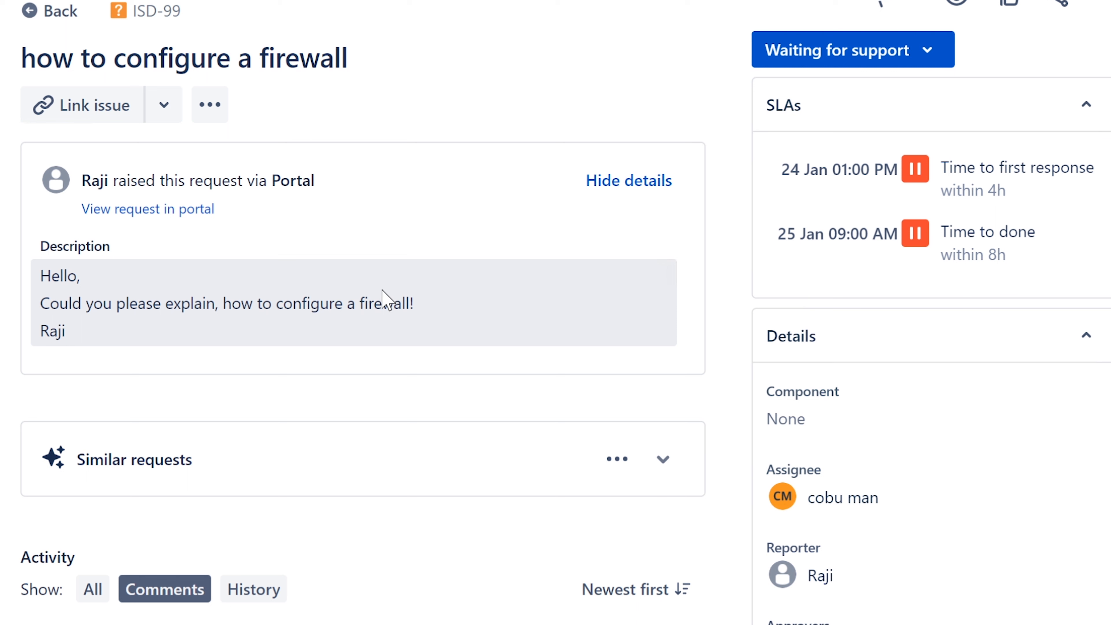
Read the description of the support ticket asking how to configure a firewall
{"action": "left_click_drag", "start_coordinate": [422, 310], "coordinate": [360, 303]}
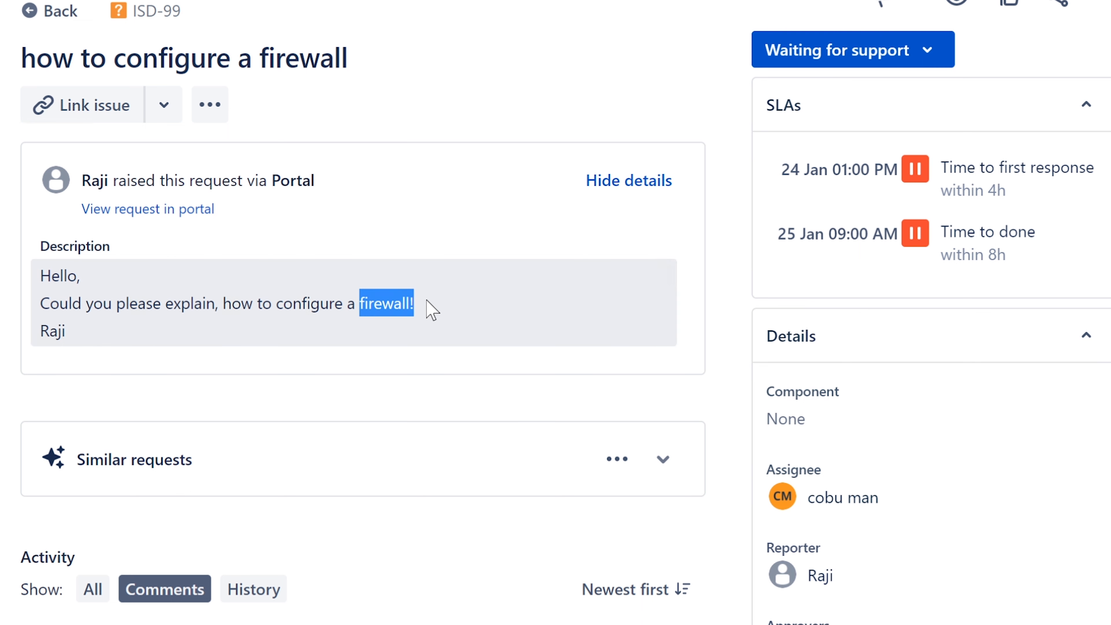
{"action": "left_click", "coordinate": [428, 310]}
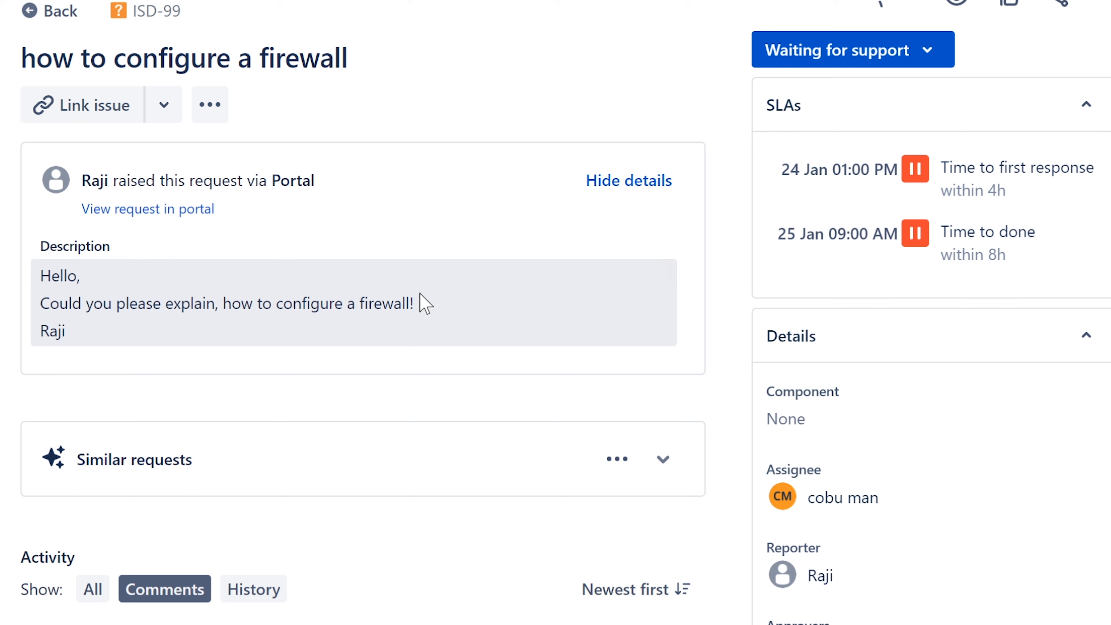
{"action": "left_click_drag", "start_coordinate": [414, 303], "coordinate": [41, 303]}
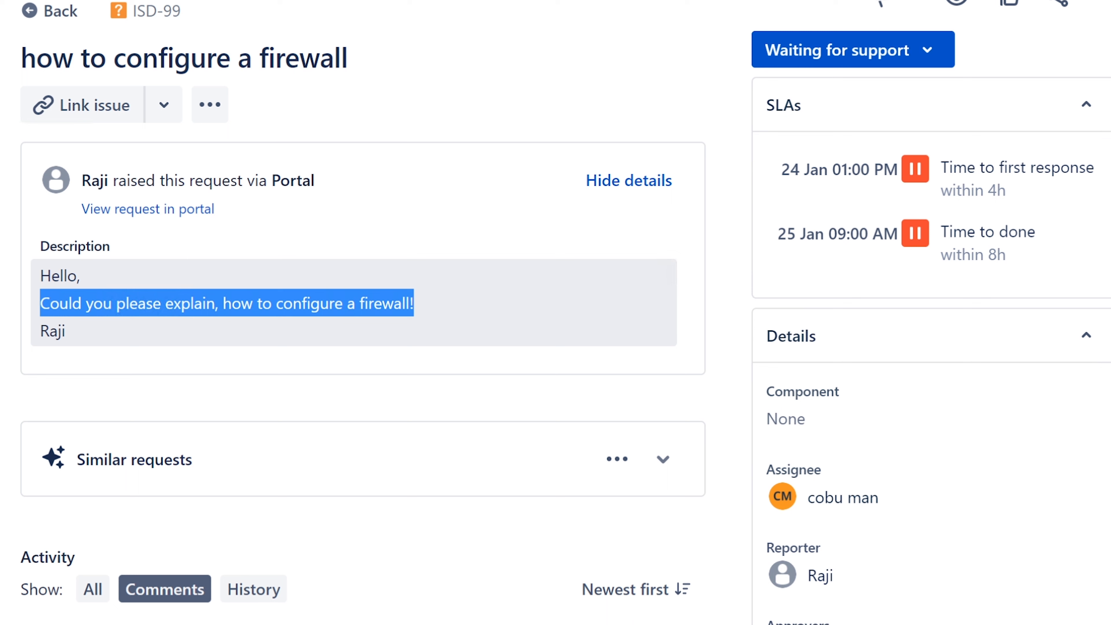
{"action": "left_click", "coordinate": [442, 312]}
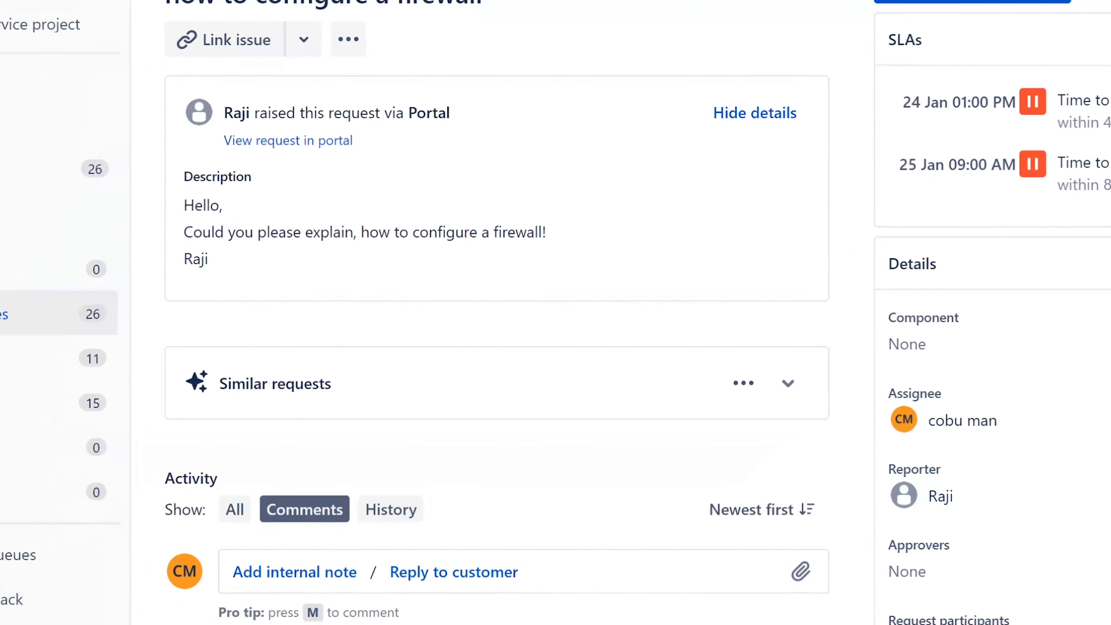
Try to open Windows Defender Firewall with Advanced Security without administrator rights, using a Windows search for firewall
{"action": "key", "text": "super+s"}
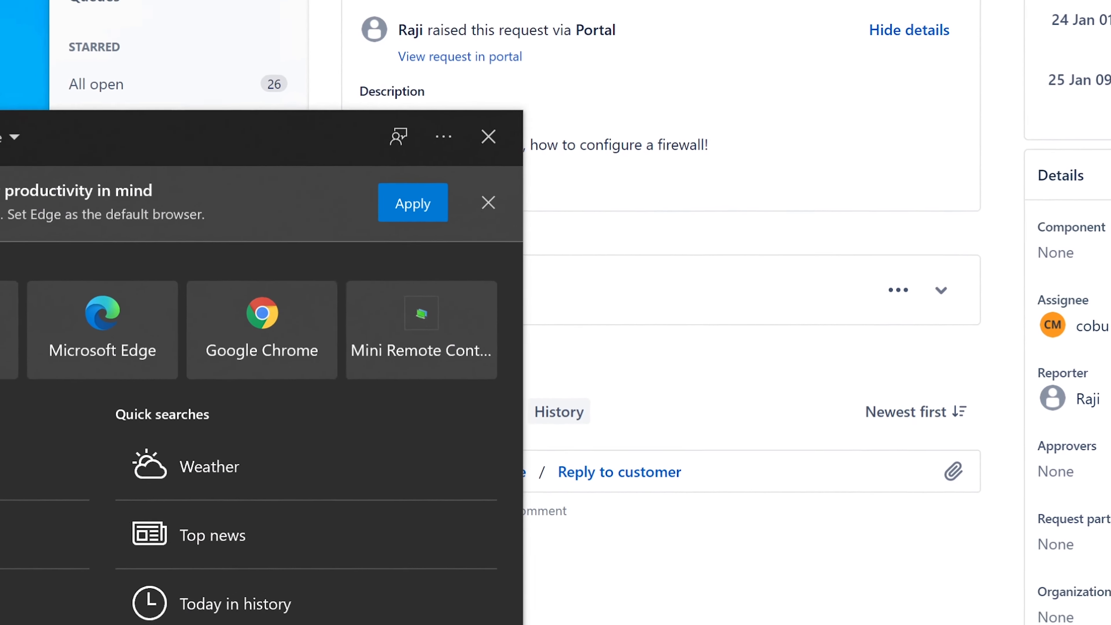
{"action": "type", "text": "fire"}
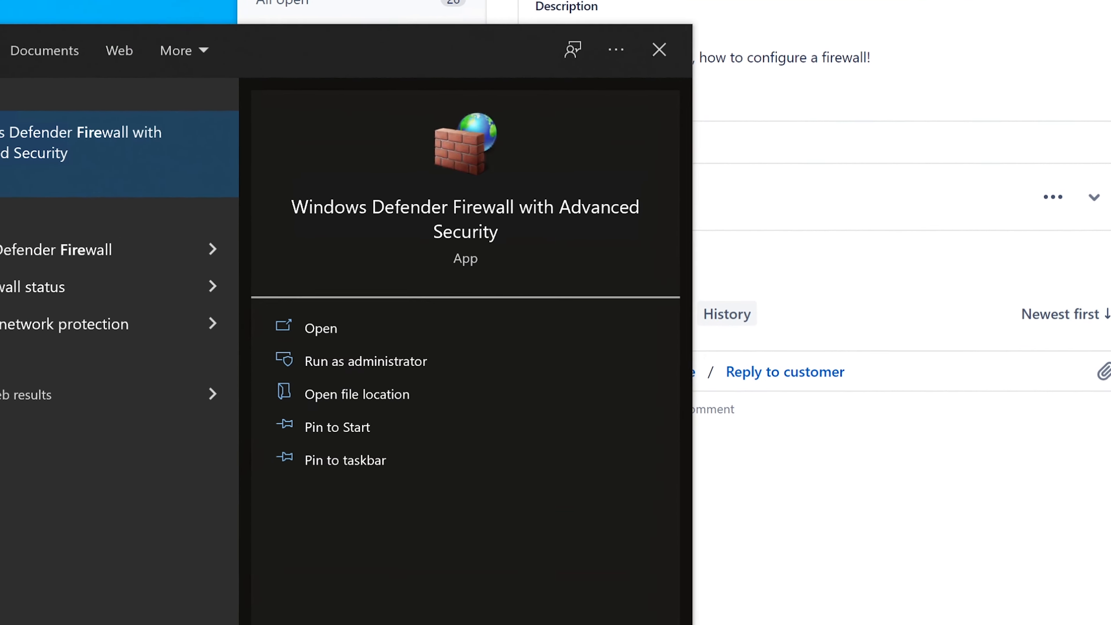
{"action": "type", "text": "wall"}
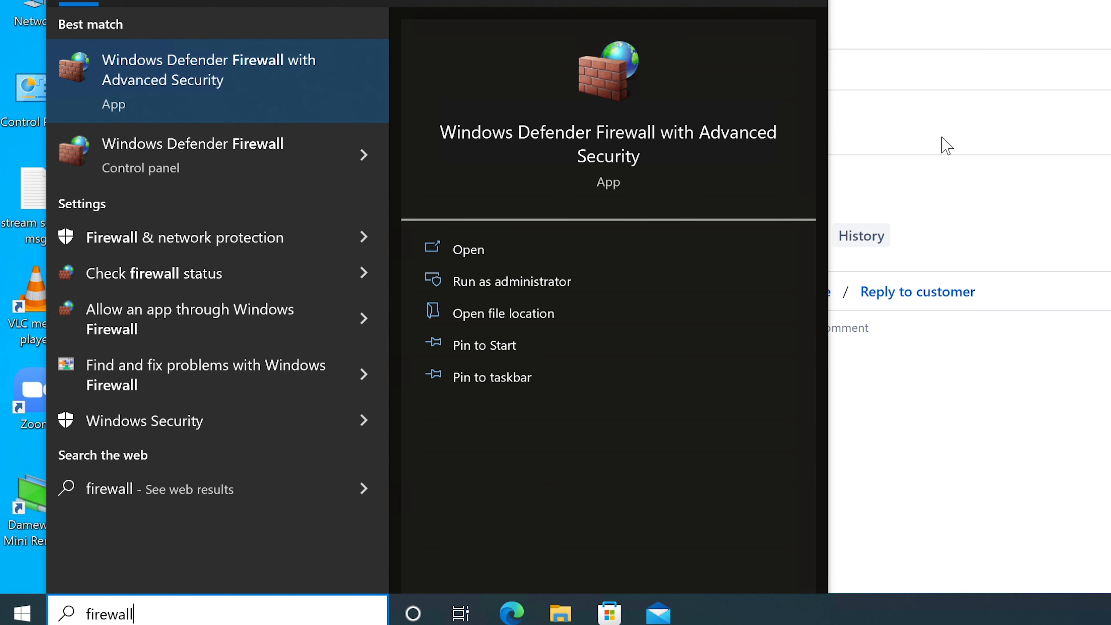
{"action": "left_click", "coordinate": [202, 86]}
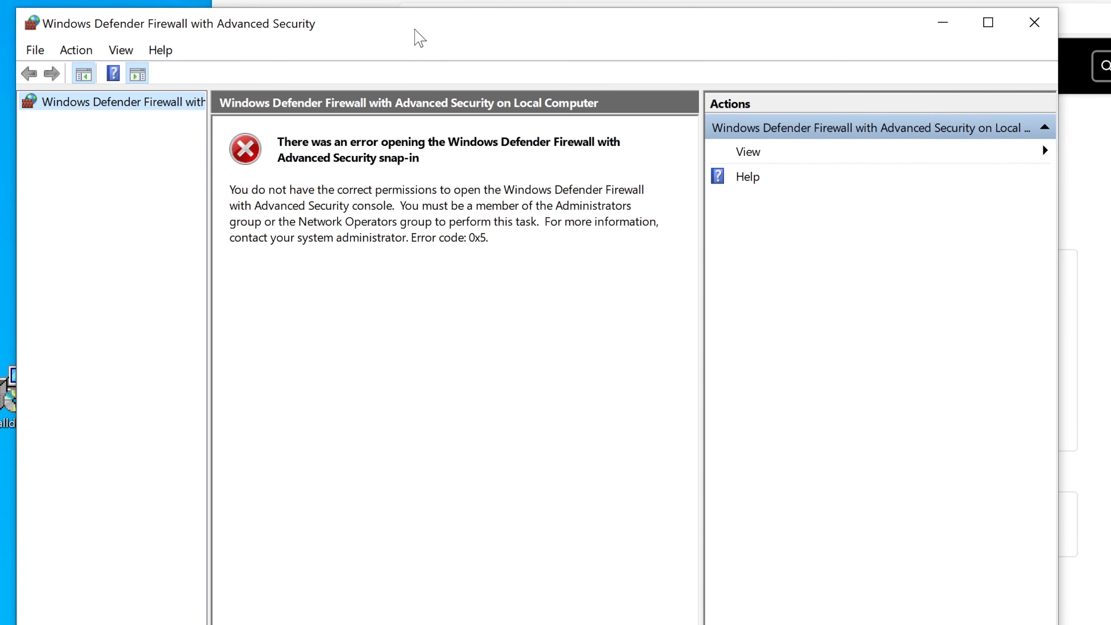
{"action": "left_click_drag", "start_coordinate": [414, 30], "coordinate": [630, 109]}
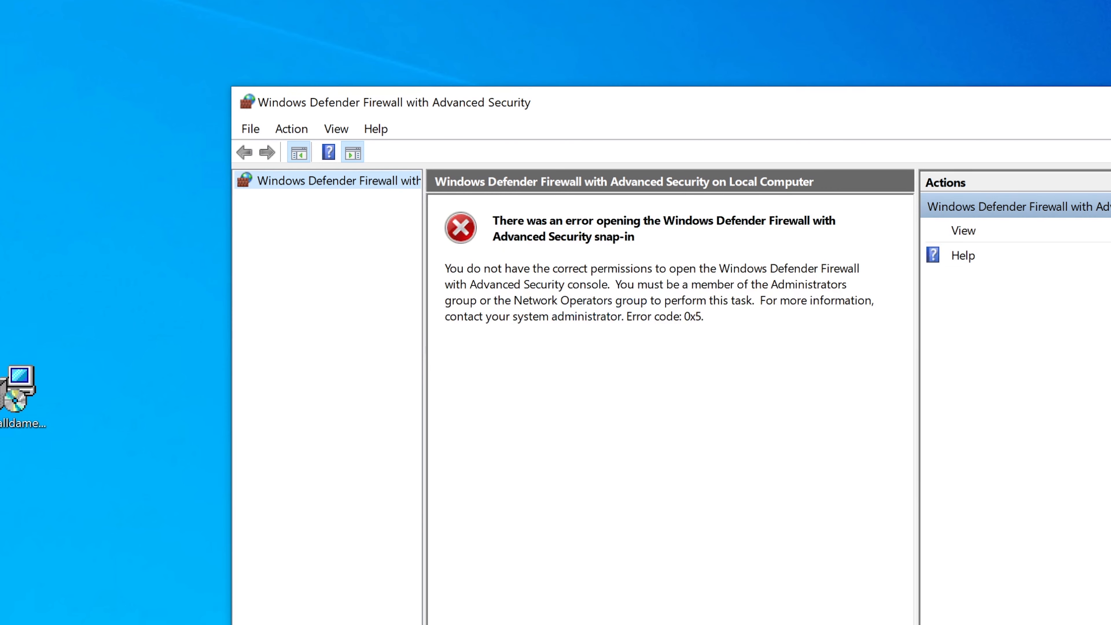
{"action": "left_click_drag", "start_coordinate": [687, 117], "coordinate": [704, 118]}
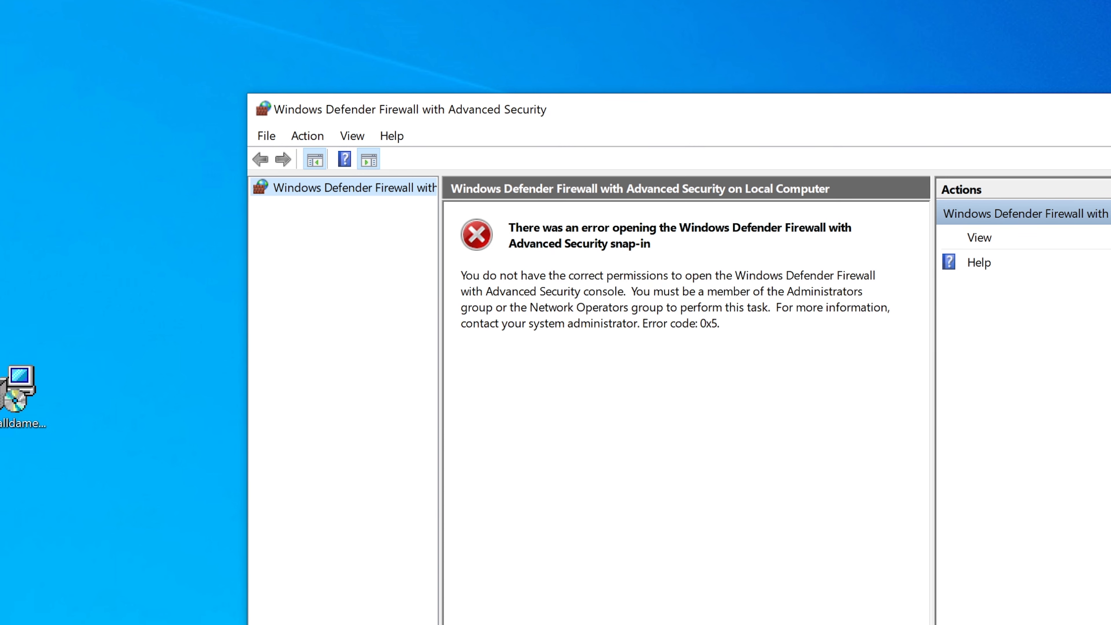
{"action": "key", "text": "alt+F4"}
Search Windows for firewall and run Windows Defender Firewall with Advanced Security as administrator, entering the admin account password
{"action": "key", "text": "super+s"}
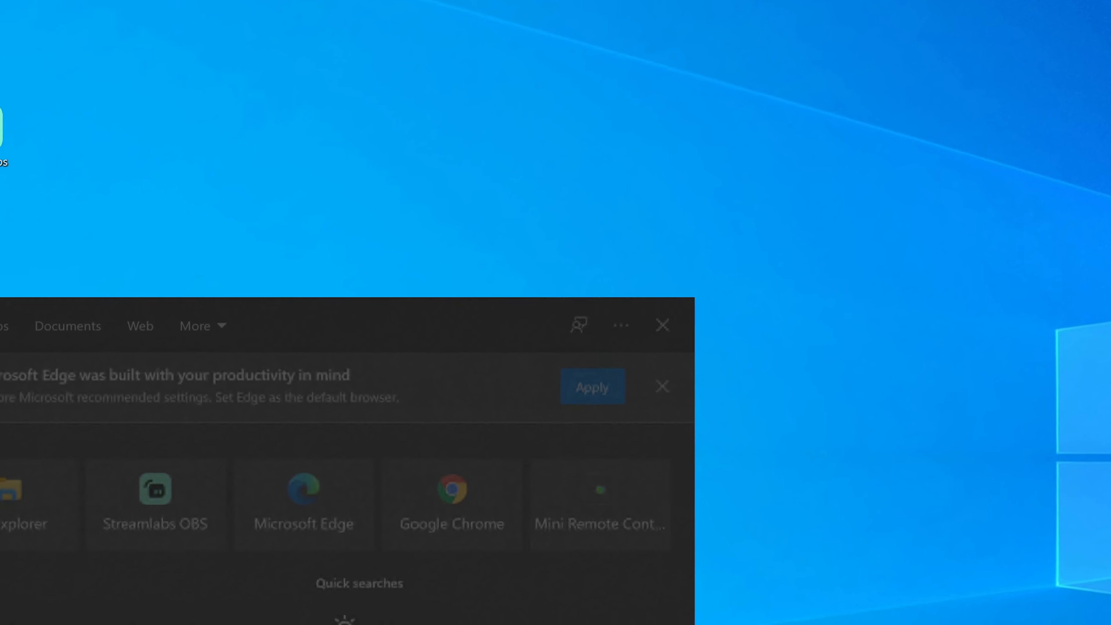
{"action": "type", "text": "fir"}
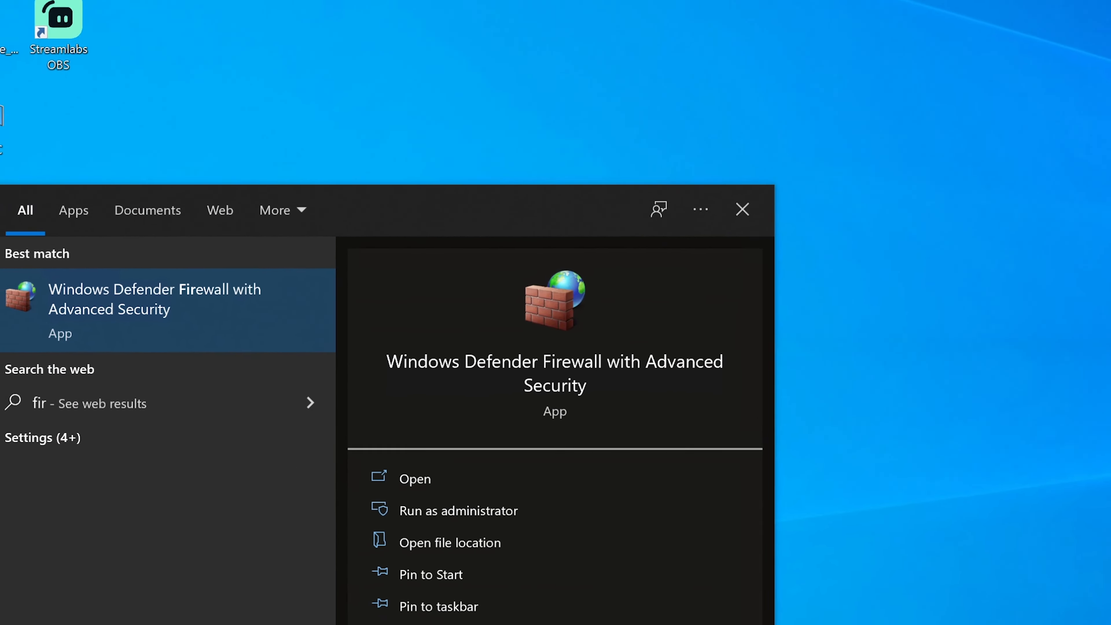
{"action": "type", "text": "ewall"}
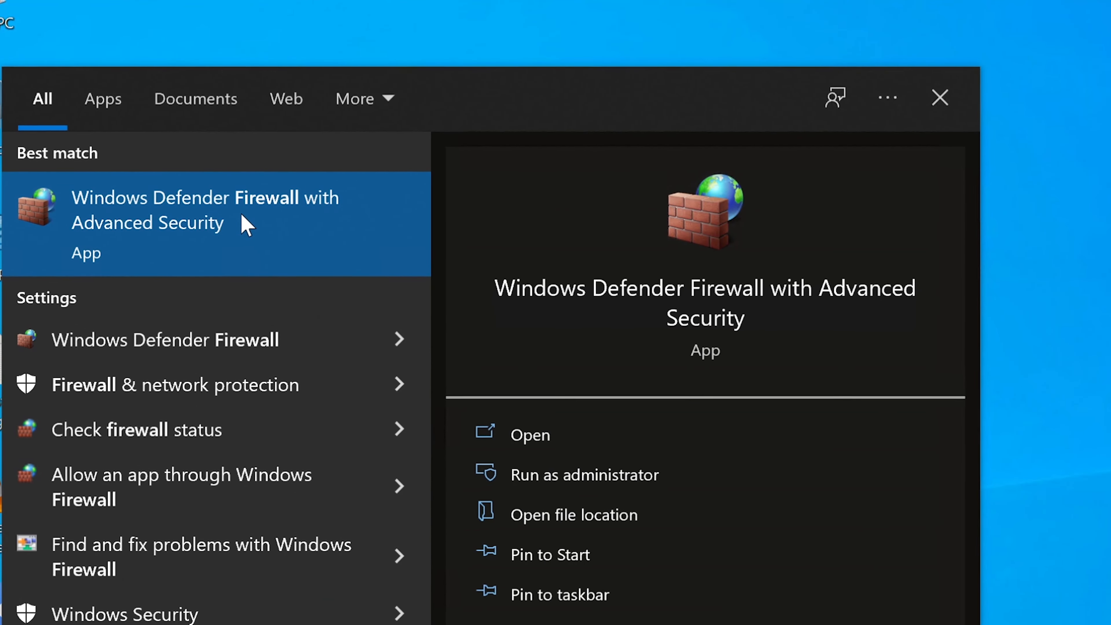
{"action": "right_click", "coordinate": [243, 217]}
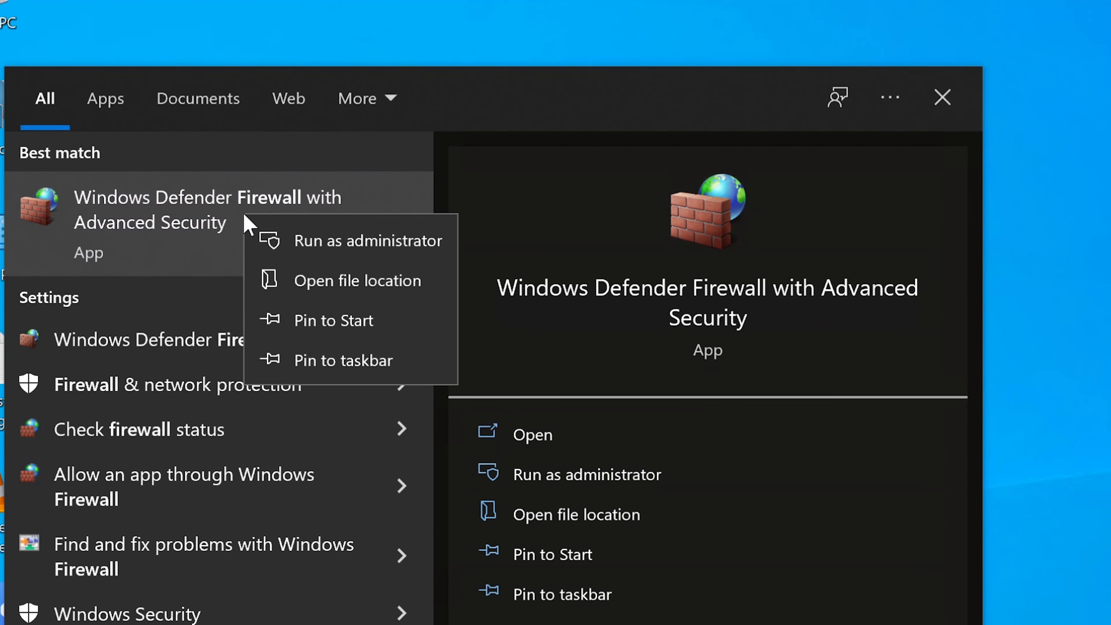
{"action": "left_click", "coordinate": [293, 241]}
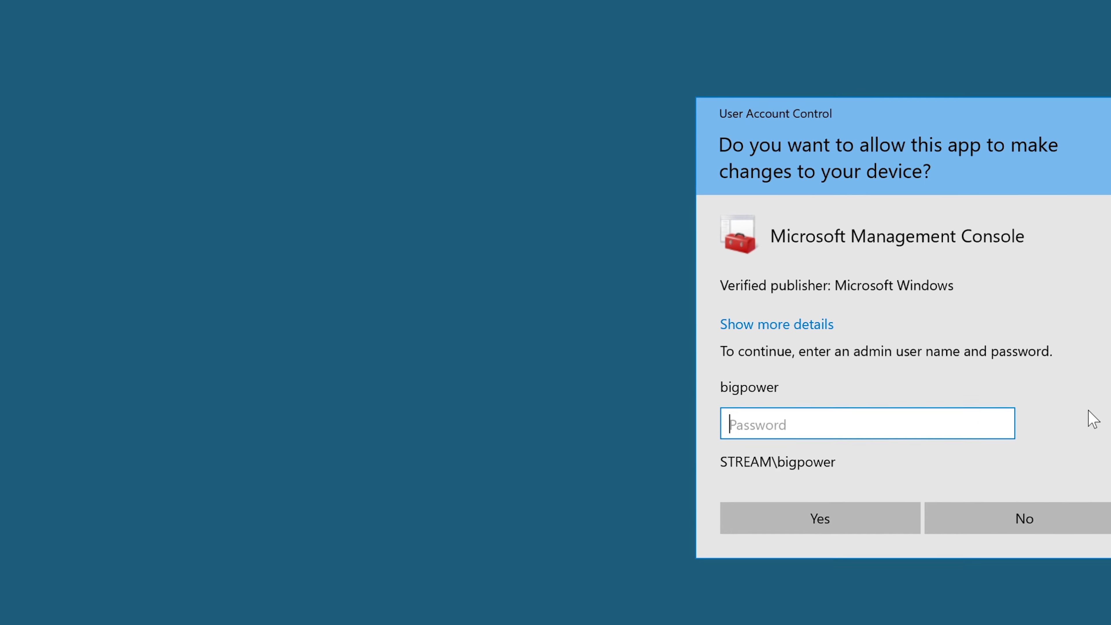
{"action": "type", "text": "*******"}
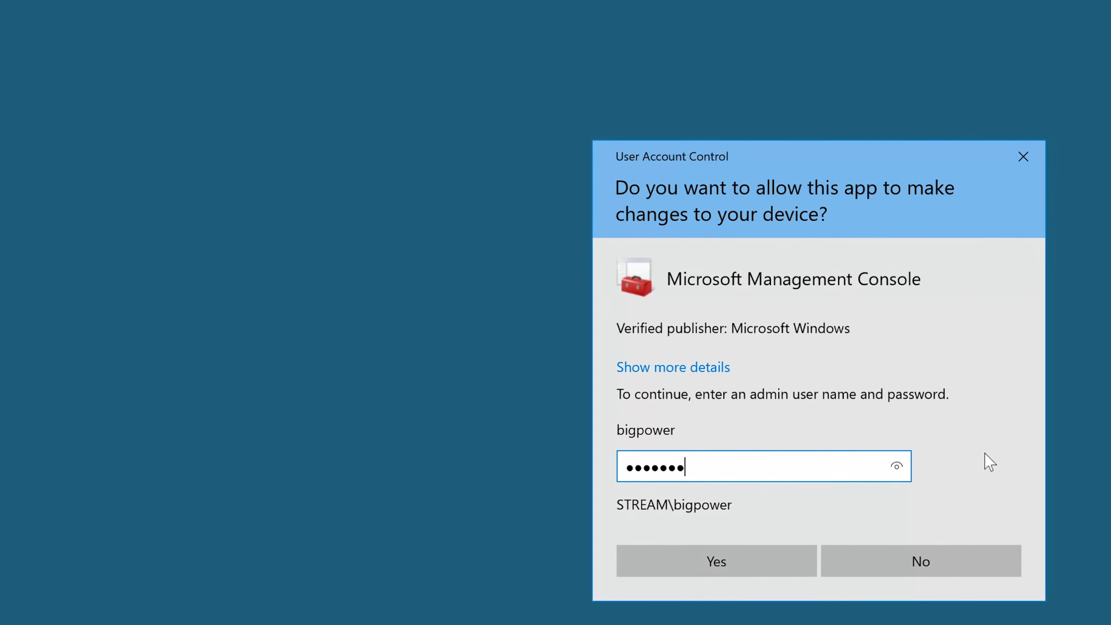
{"action": "key", "text": "Return"}
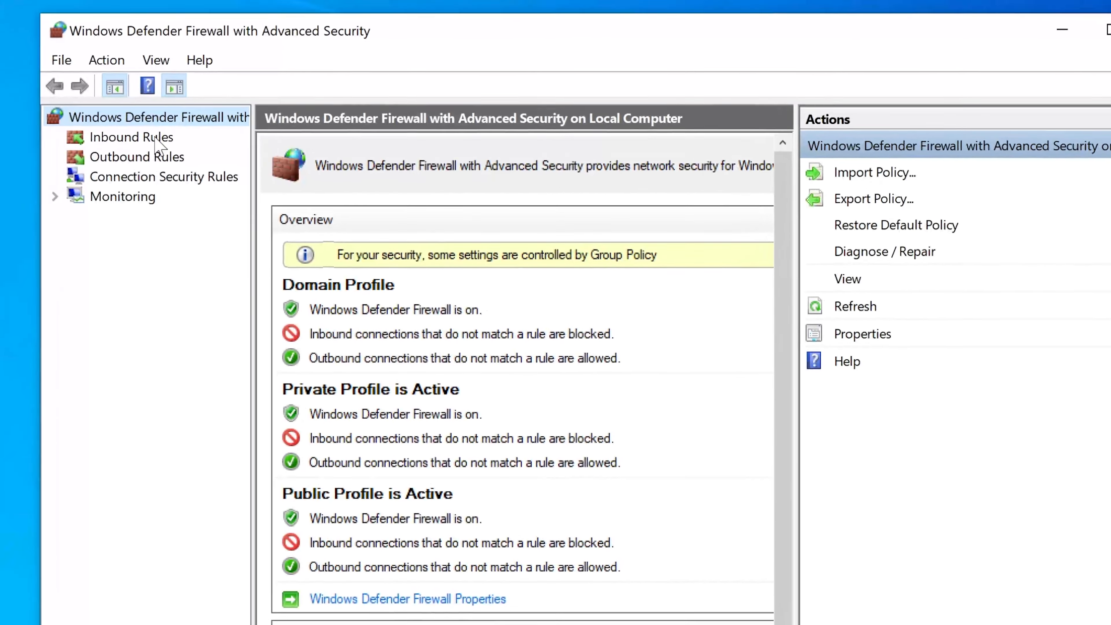
Examine the inbound and outbound firewall rules, including the HNS Container Networking and zoom.exe inbound entries
{"action": "left_click", "coordinate": [155, 137]}
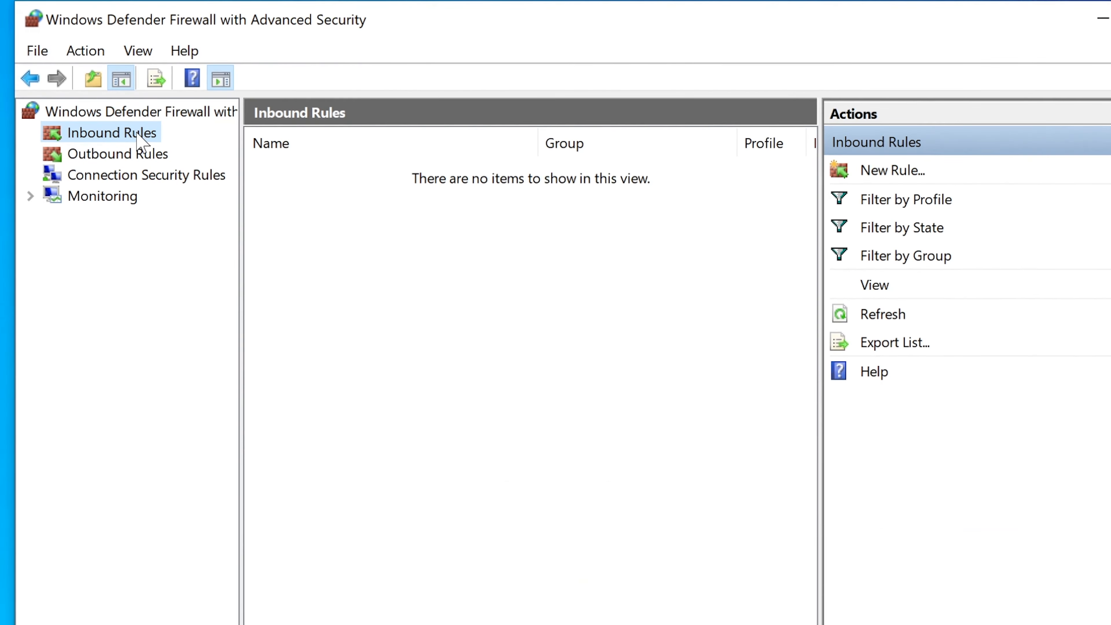
{"action": "left_click", "coordinate": [112, 155]}
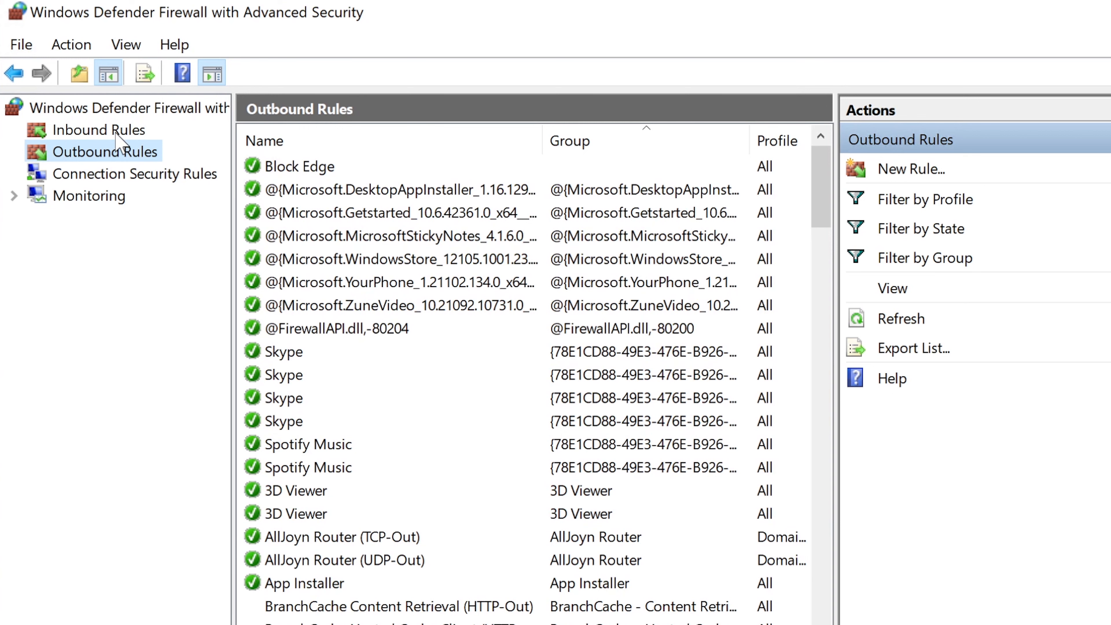
{"action": "left_click", "coordinate": [117, 137]}
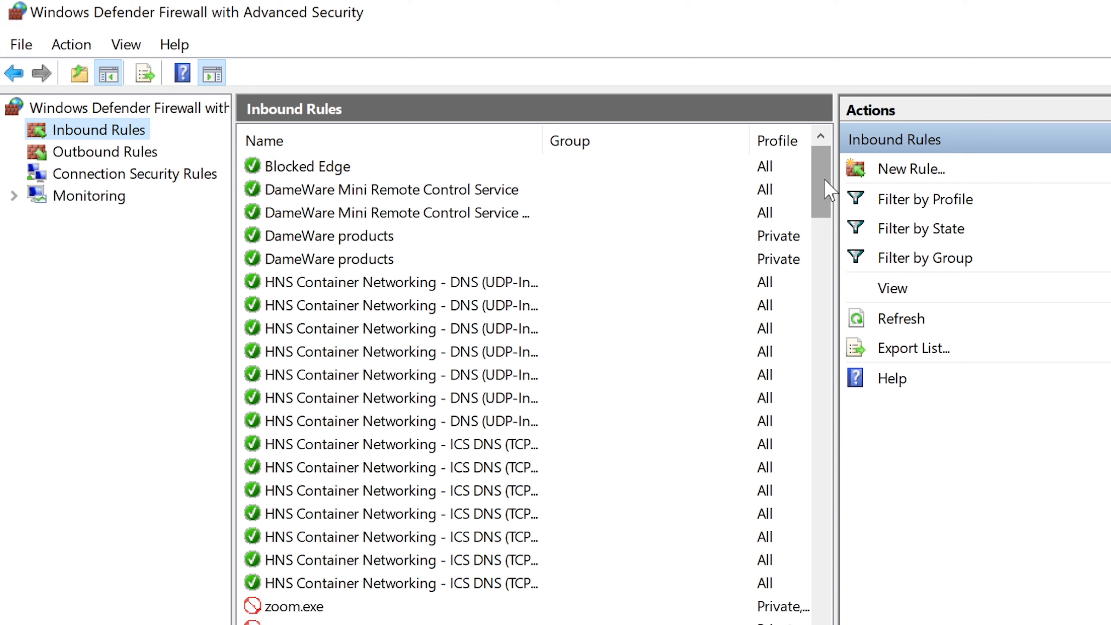
{"action": "left_click_drag", "start_coordinate": [825, 180], "coordinate": [826, 187]}
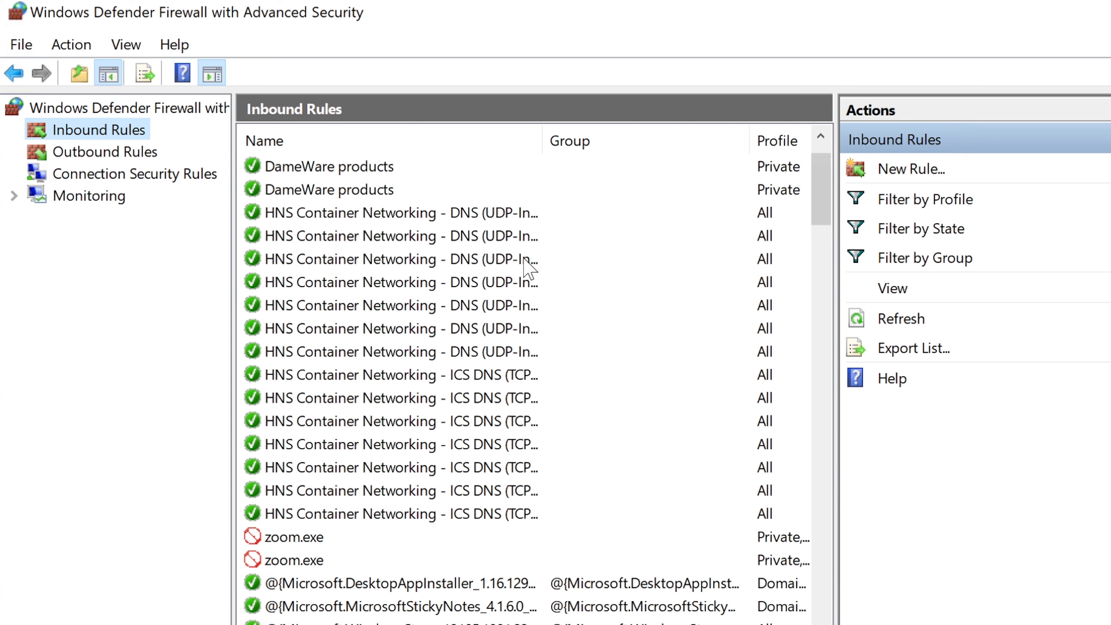
{"action": "left_click", "coordinate": [473, 213]}
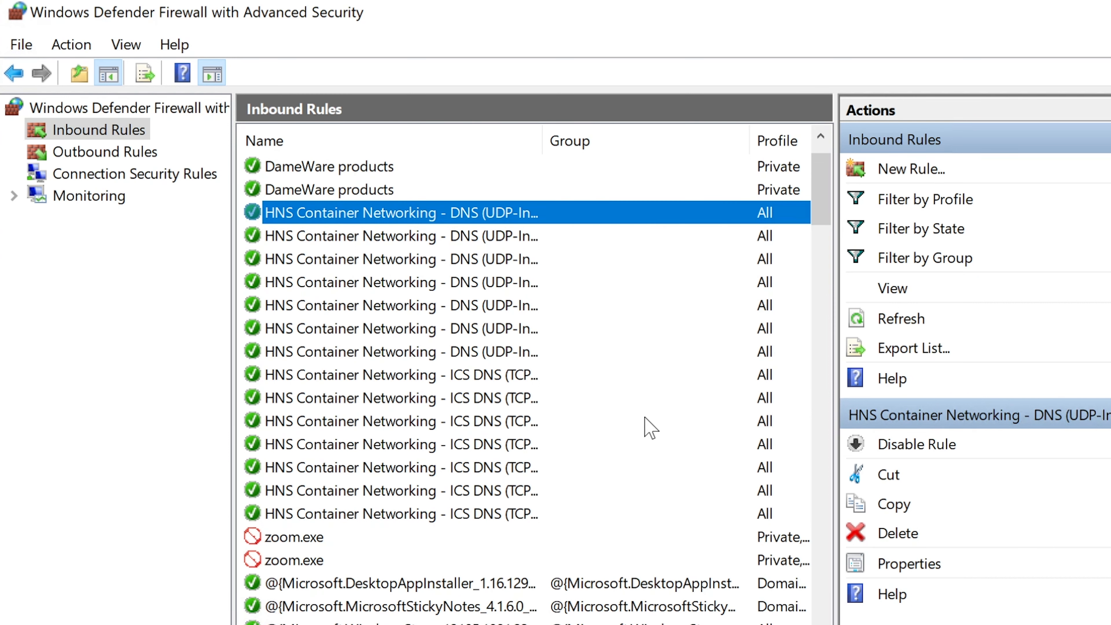
{"action": "left_click", "coordinate": [305, 543]}
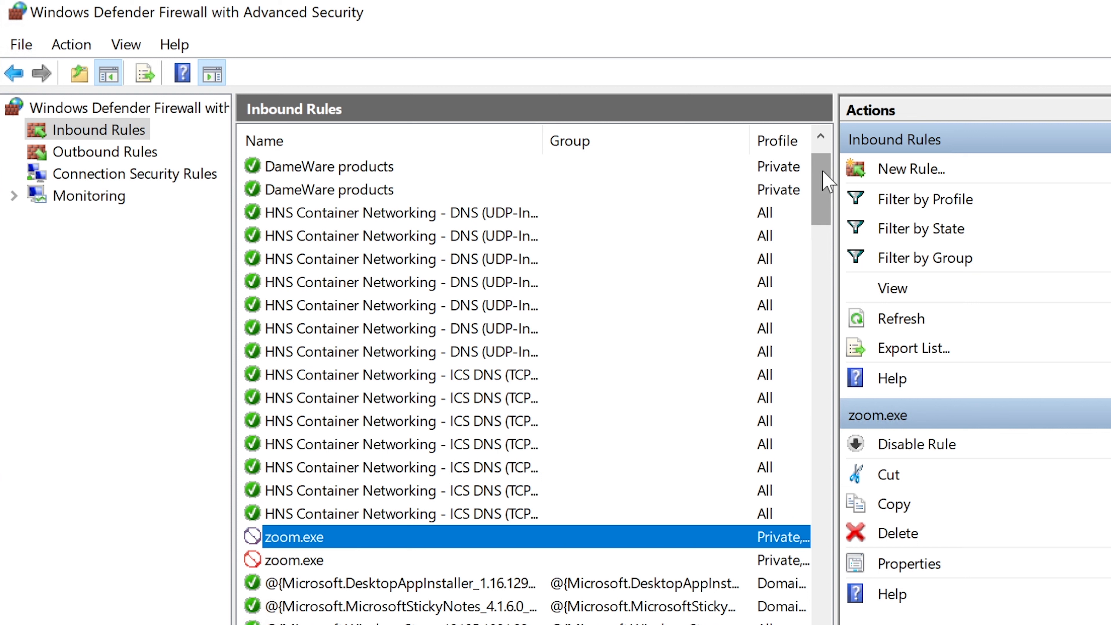
{"action": "left_click_drag", "start_coordinate": [822, 171], "coordinate": [819, 149]}
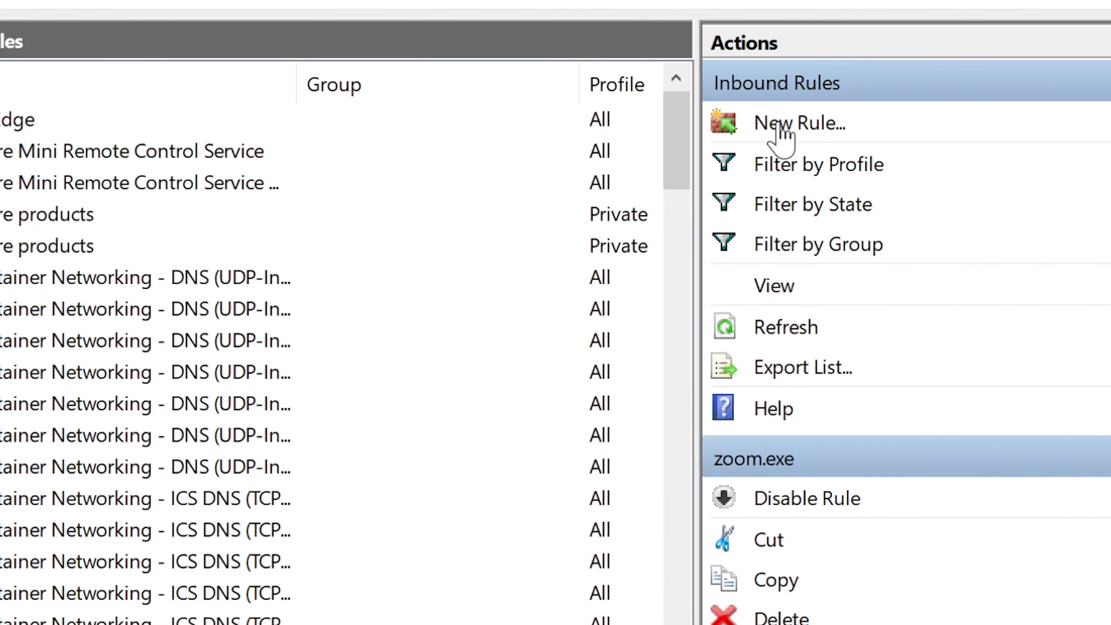
Start a new inbound rule of type Program and browse for its program path from Local Disk (C:)
{"action": "left_click", "coordinate": [783, 136]}
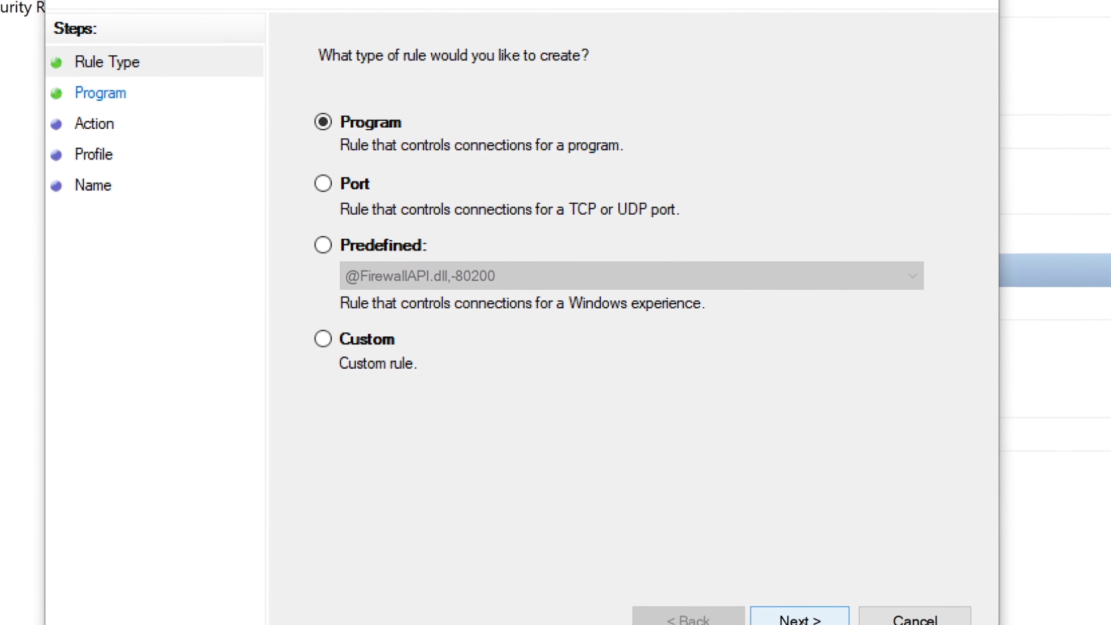
{"action": "left_click", "coordinate": [797, 581]}
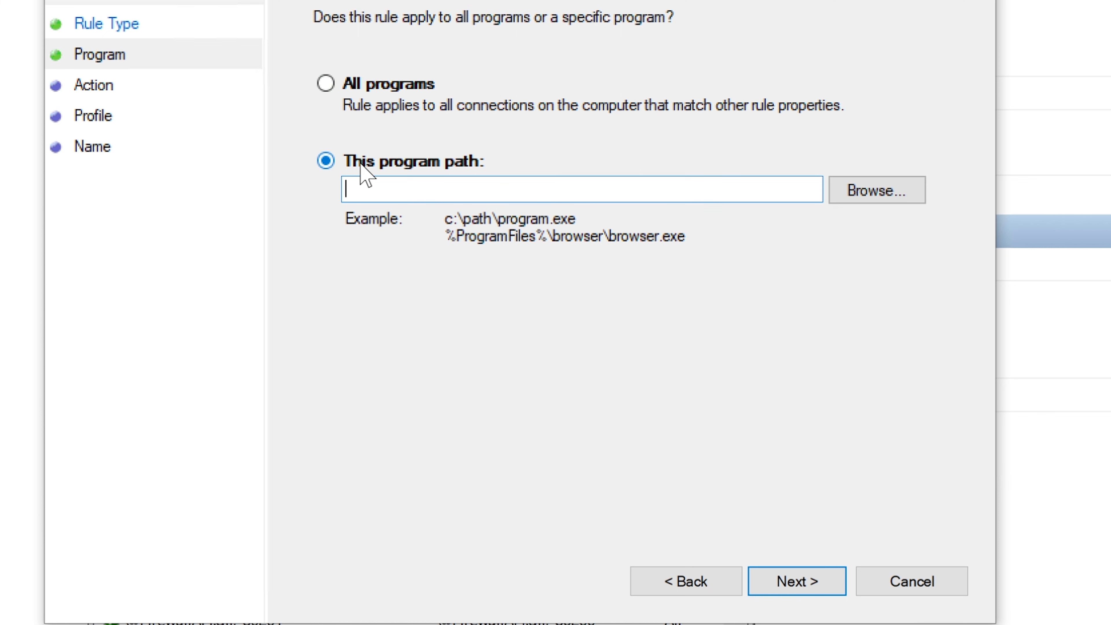
{"action": "left_click", "coordinate": [862, 197]}
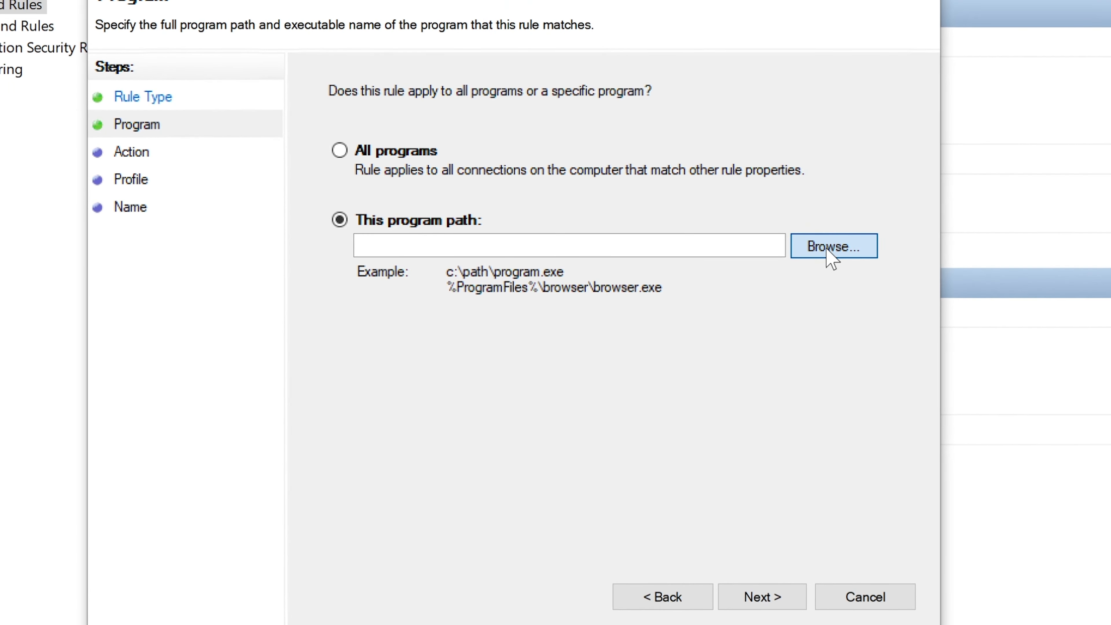
{"action": "left_click", "coordinate": [829, 254]}
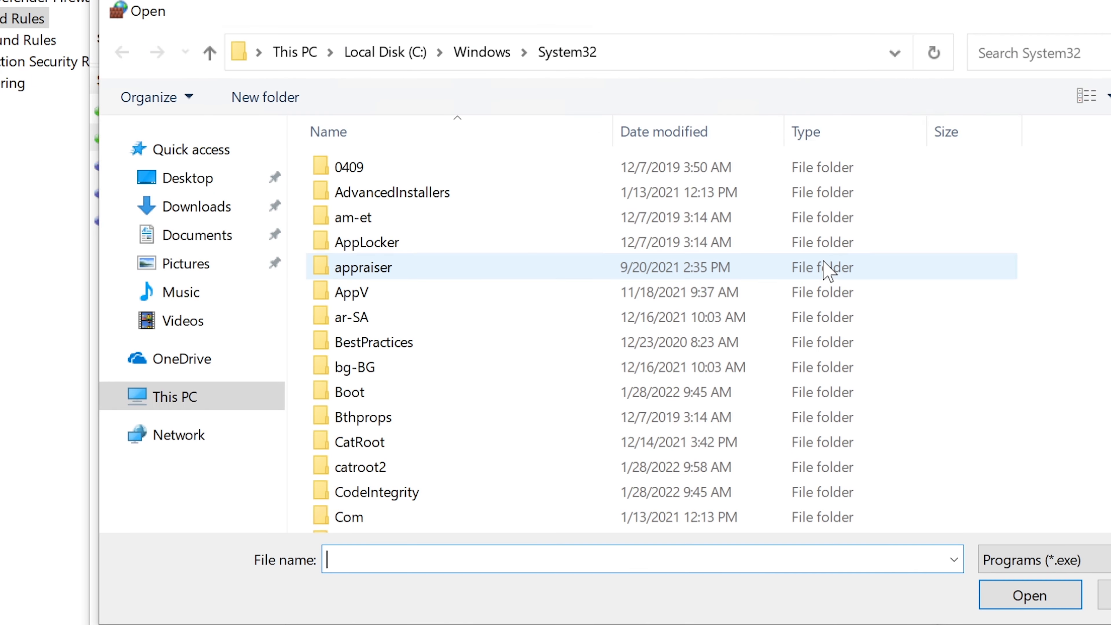
{"action": "left_click", "coordinate": [404, 59]}
{"action": "left_click", "coordinate": [406, 251]}
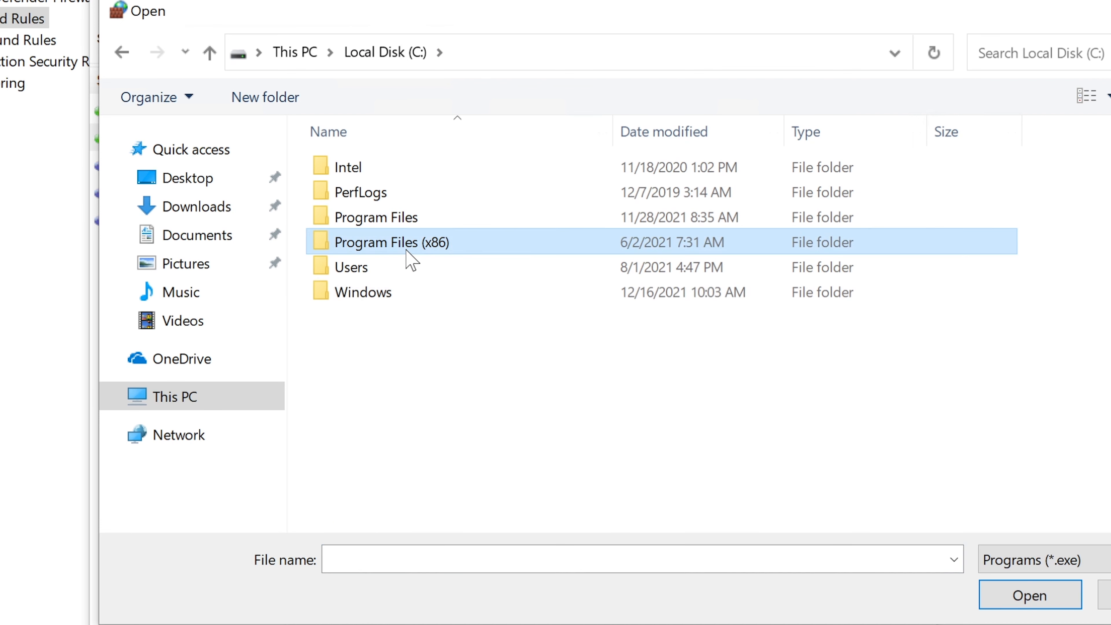
{"action": "double_click", "coordinate": [407, 251]}
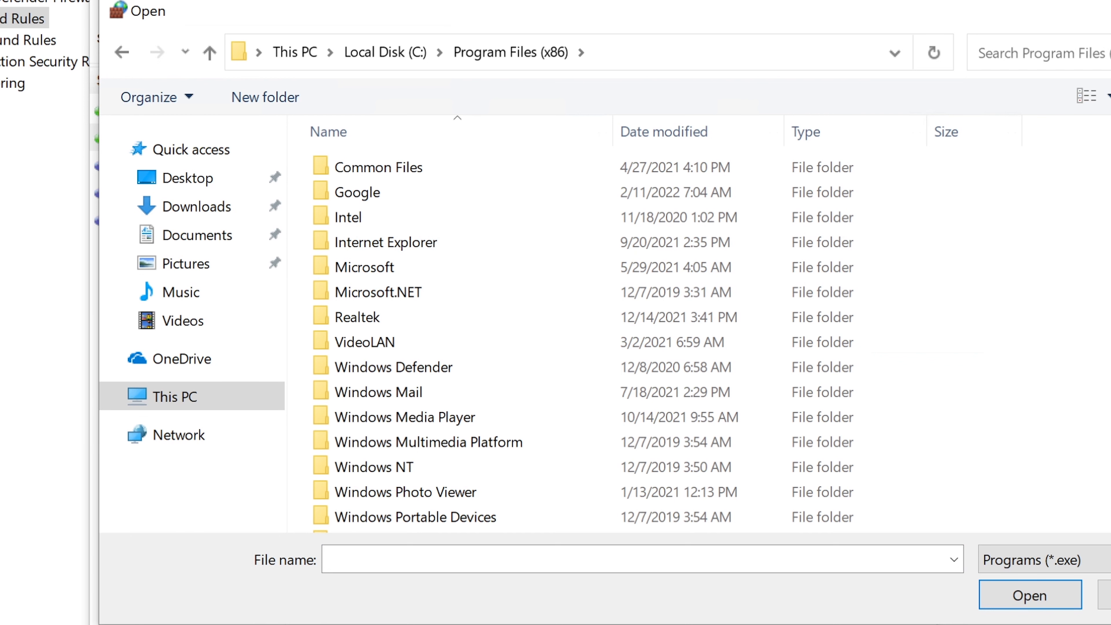
{"action": "double_click", "coordinate": [328, 177]}
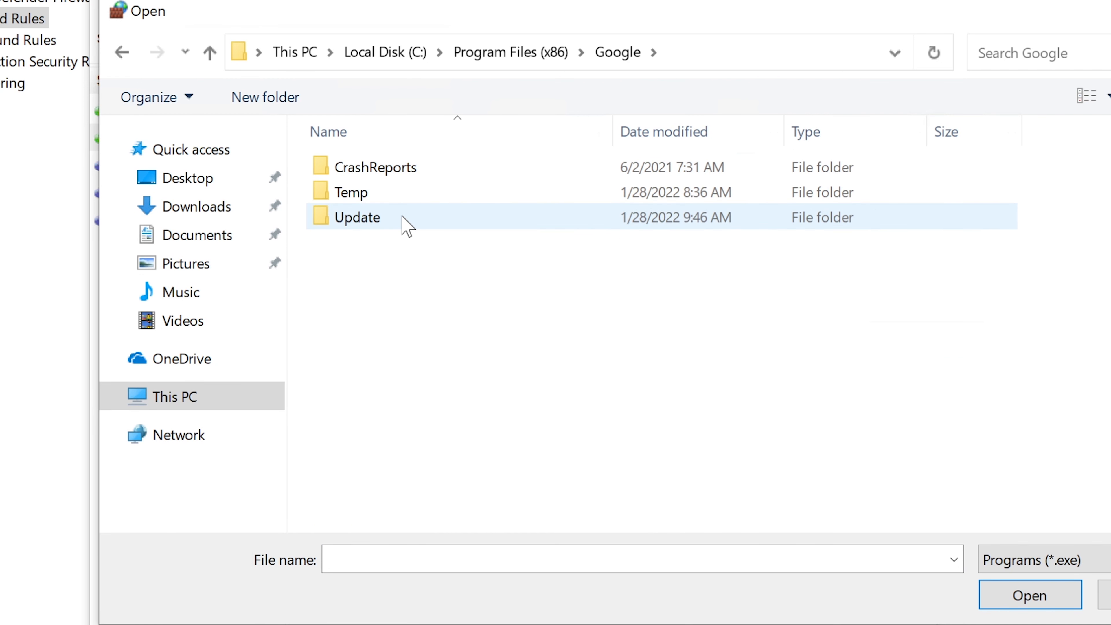
{"action": "left_click", "coordinate": [490, 54]}
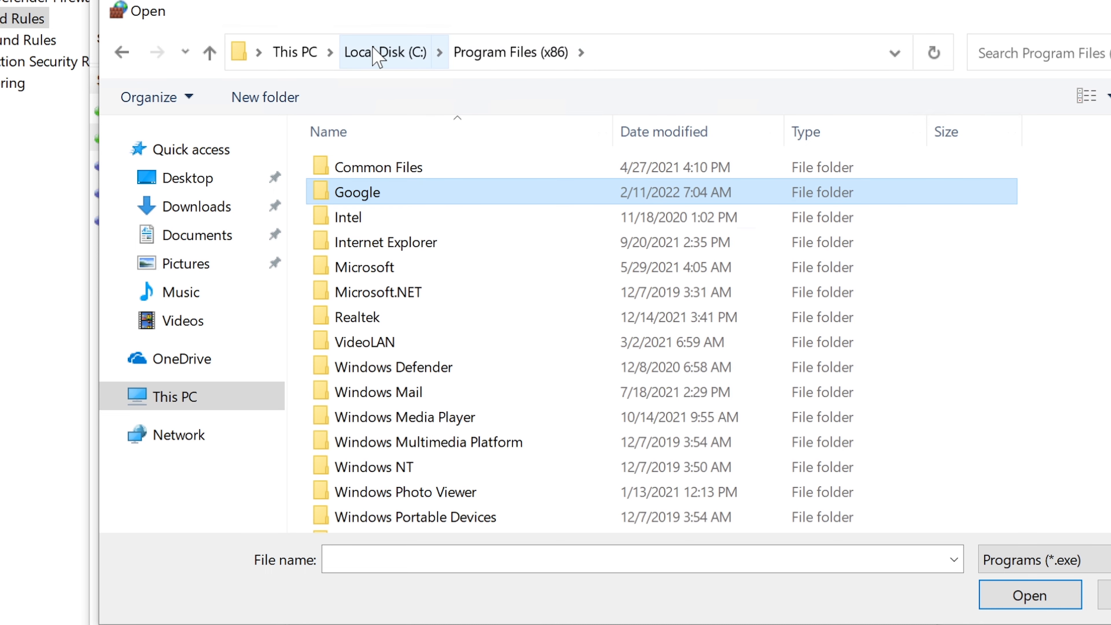
{"action": "left_click", "coordinate": [377, 54]}
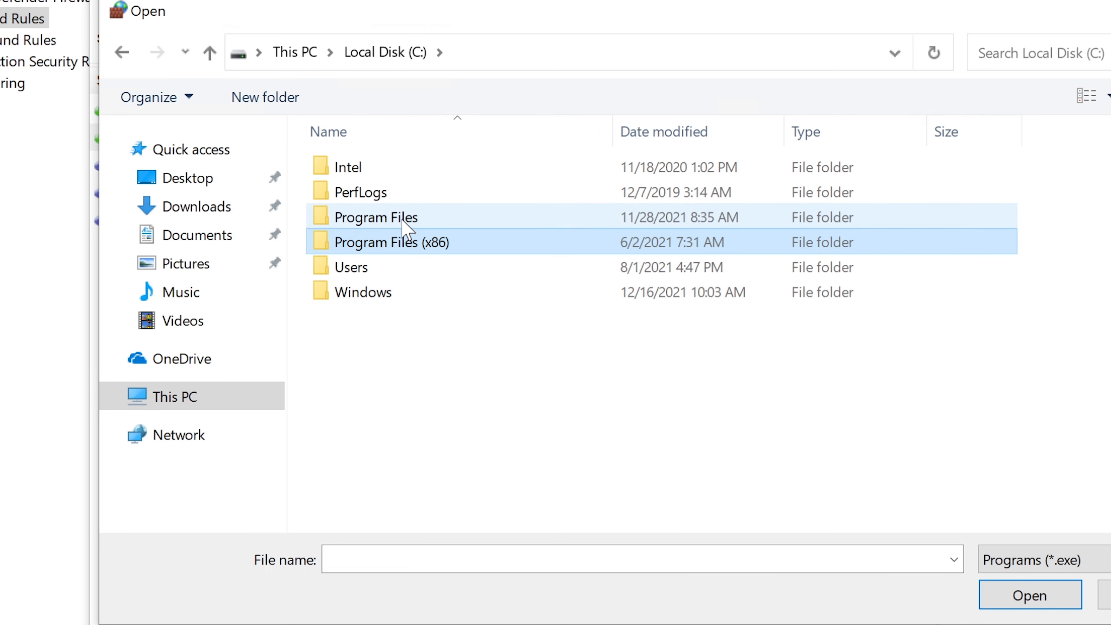
Browse to Program Files\Google\Chrome\Application and select the chrome application as the rule's program
{"action": "mouse_move", "coordinate": [447, 243]}
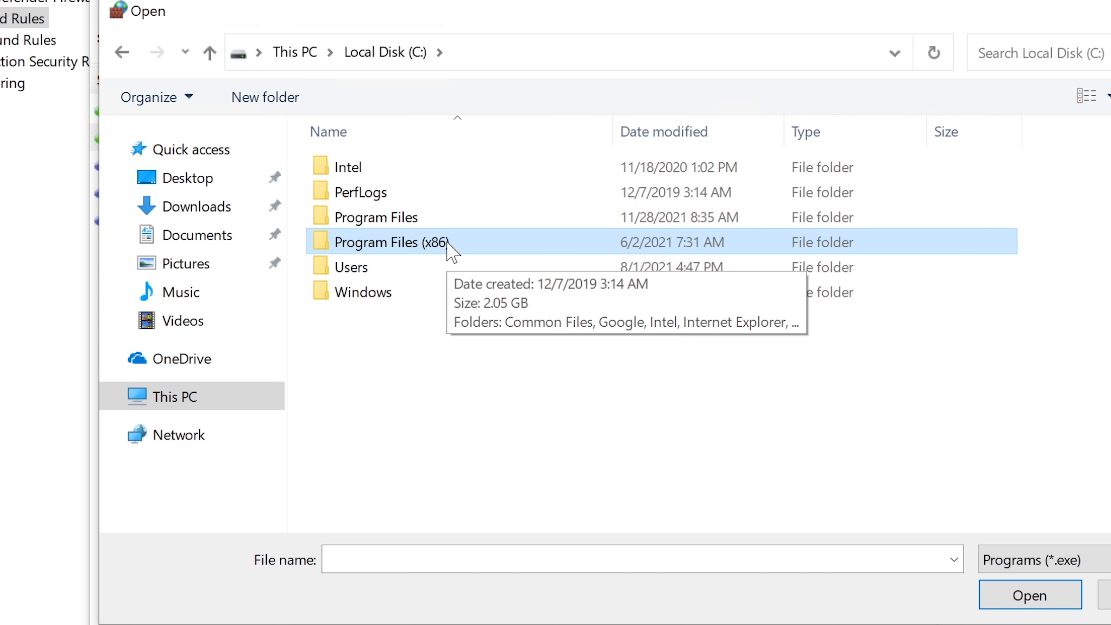
{"action": "double_click", "coordinate": [407, 219]}
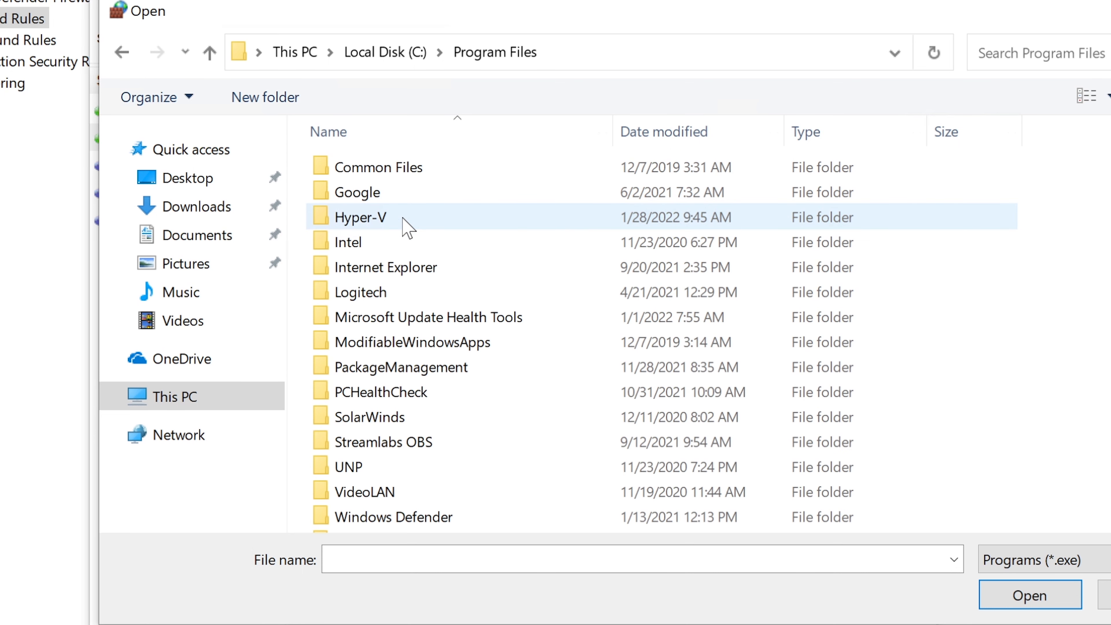
{"action": "double_click", "coordinate": [389, 198]}
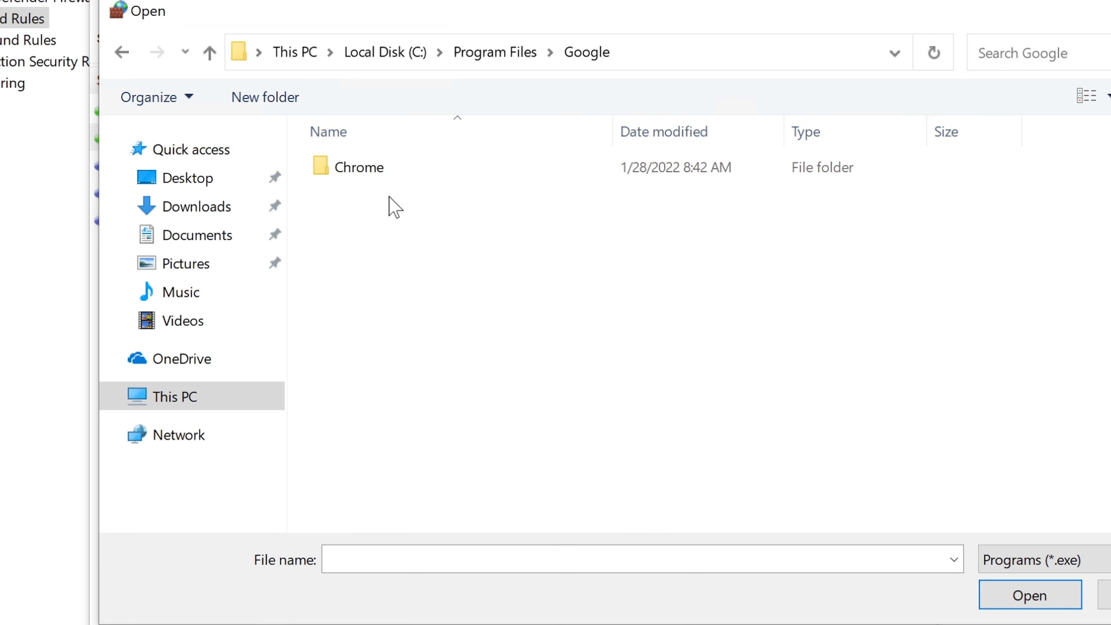
{"action": "double_click", "coordinate": [399, 168]}
{"action": "double_click", "coordinate": [399, 168]}
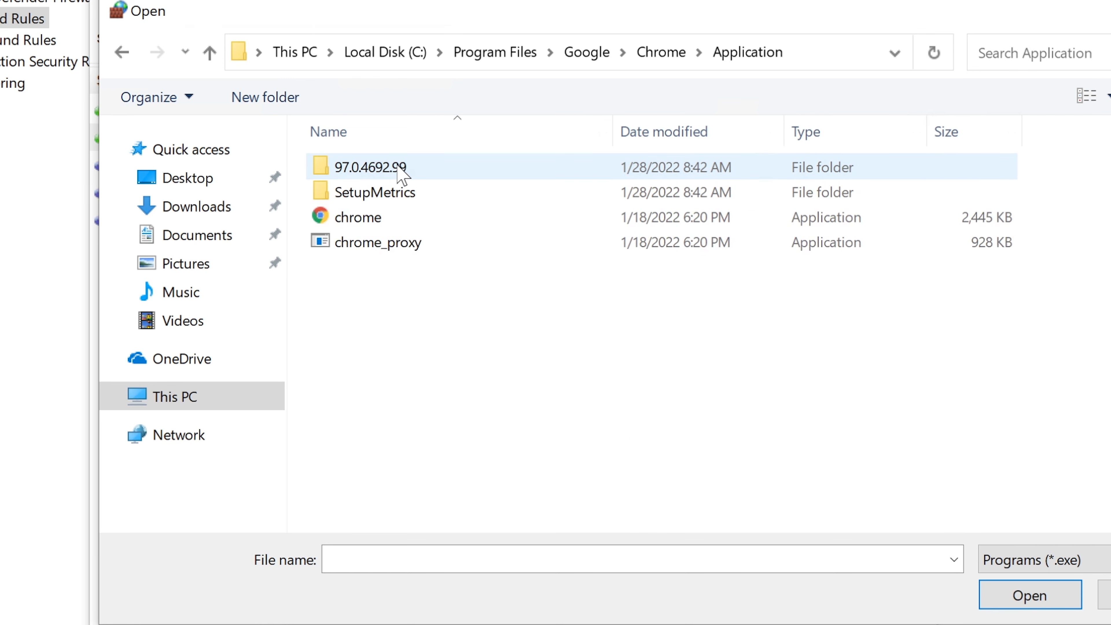
{"action": "left_click", "coordinate": [390, 211]}
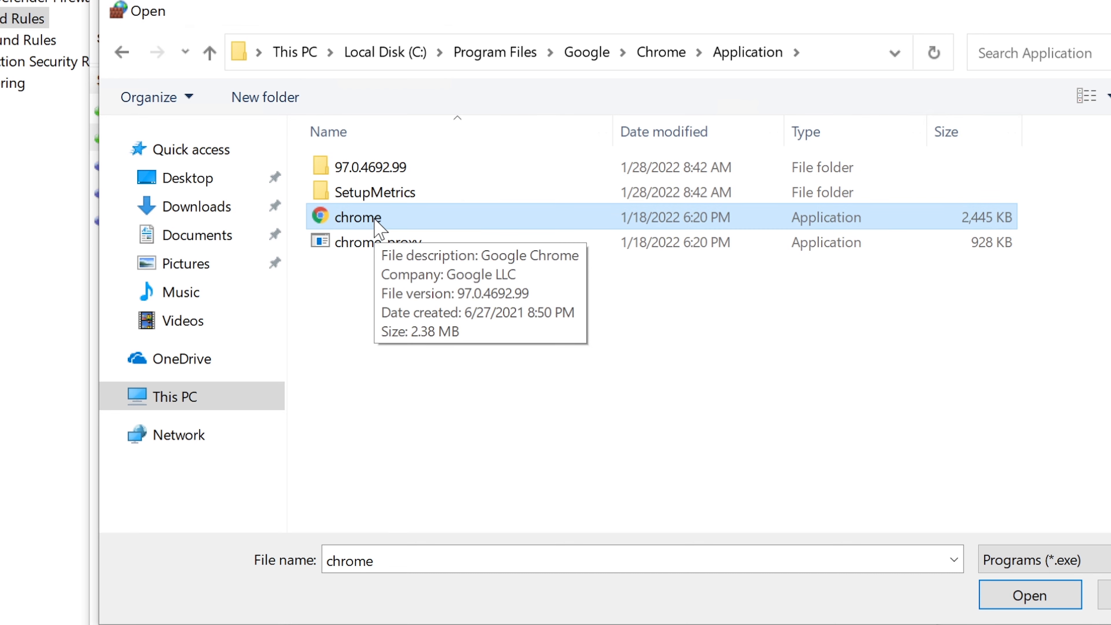
Check the file type of the selected chrome application in its properties
{"action": "right_click", "coordinate": [375, 218]}
{"action": "left_click", "coordinate": [420, 624]}
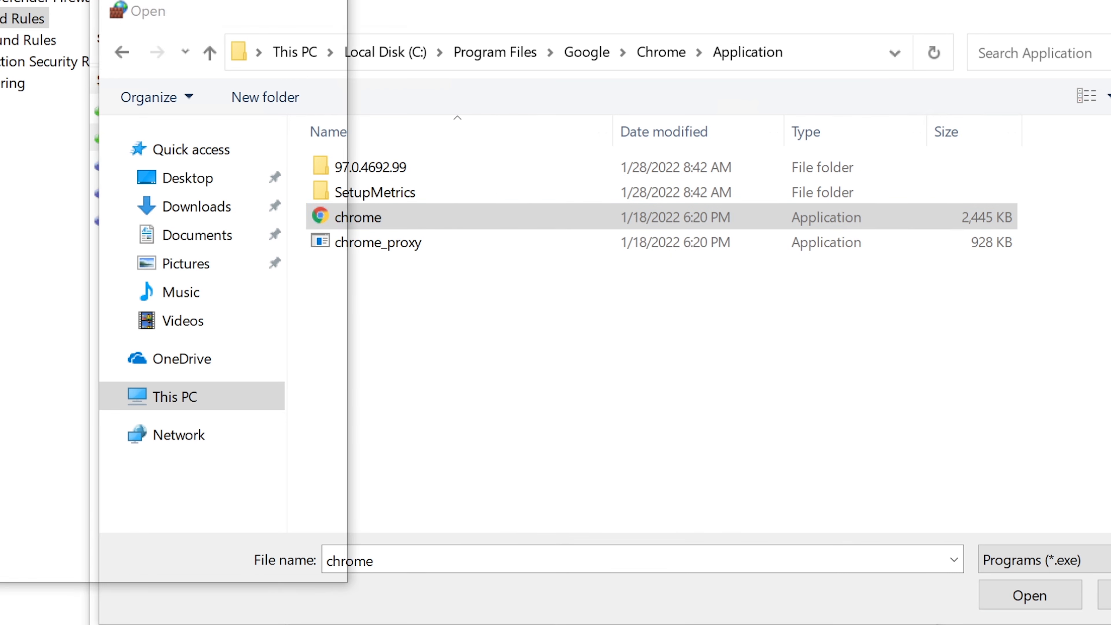
{"action": "left_click_drag", "start_coordinate": [140, 0], "coordinate": [623, 62]}
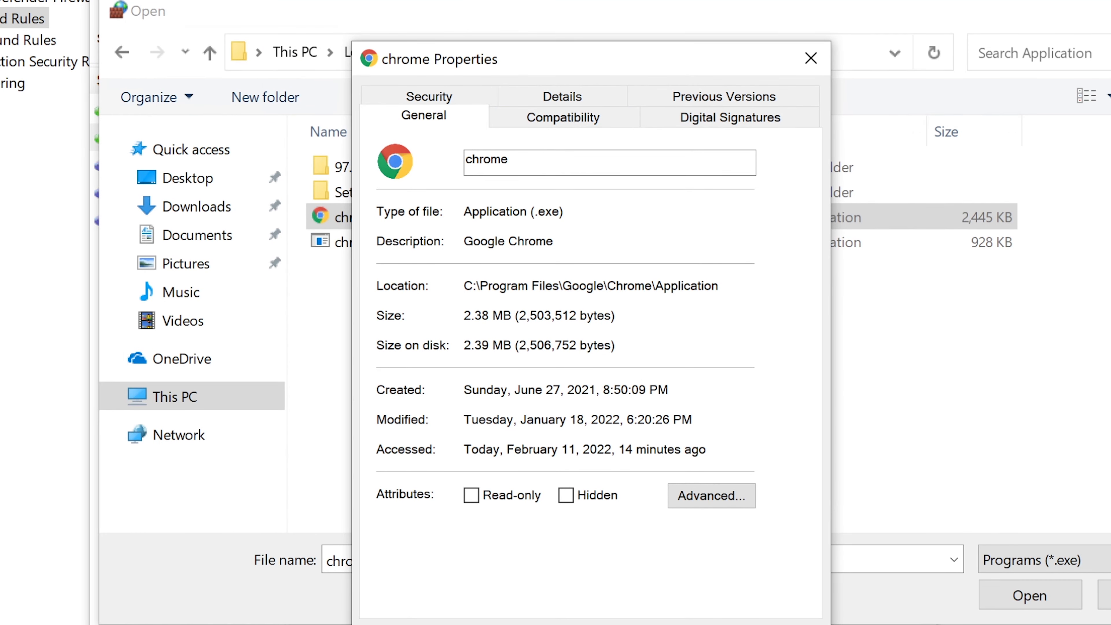
{"action": "left_click_drag", "start_coordinate": [564, 212], "coordinate": [463, 212]}
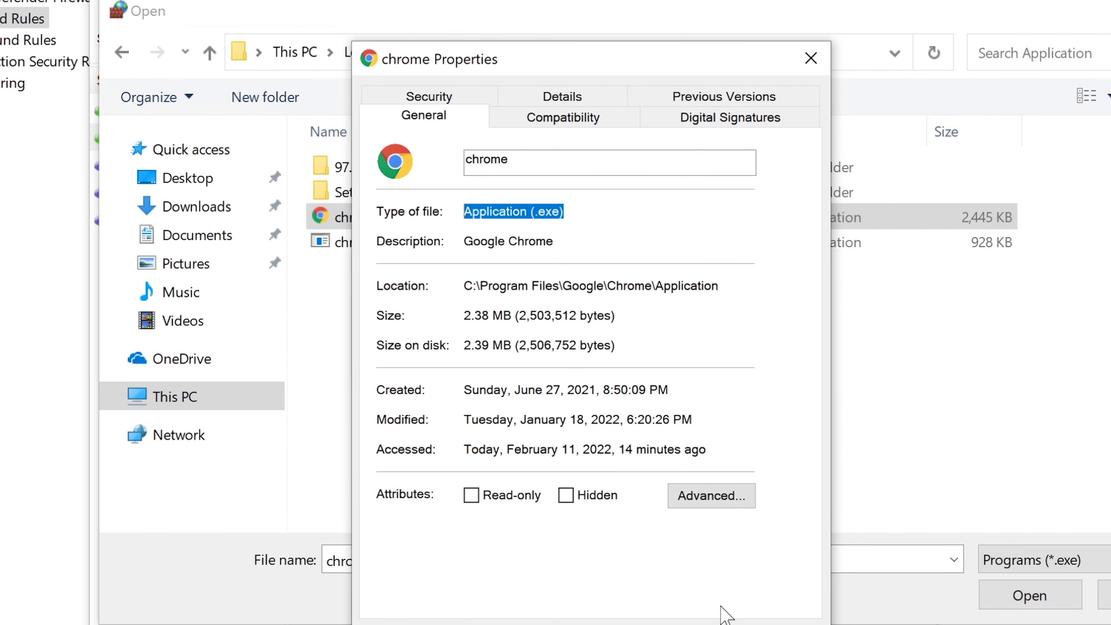
{"action": "left_click", "coordinate": [571, 624]}
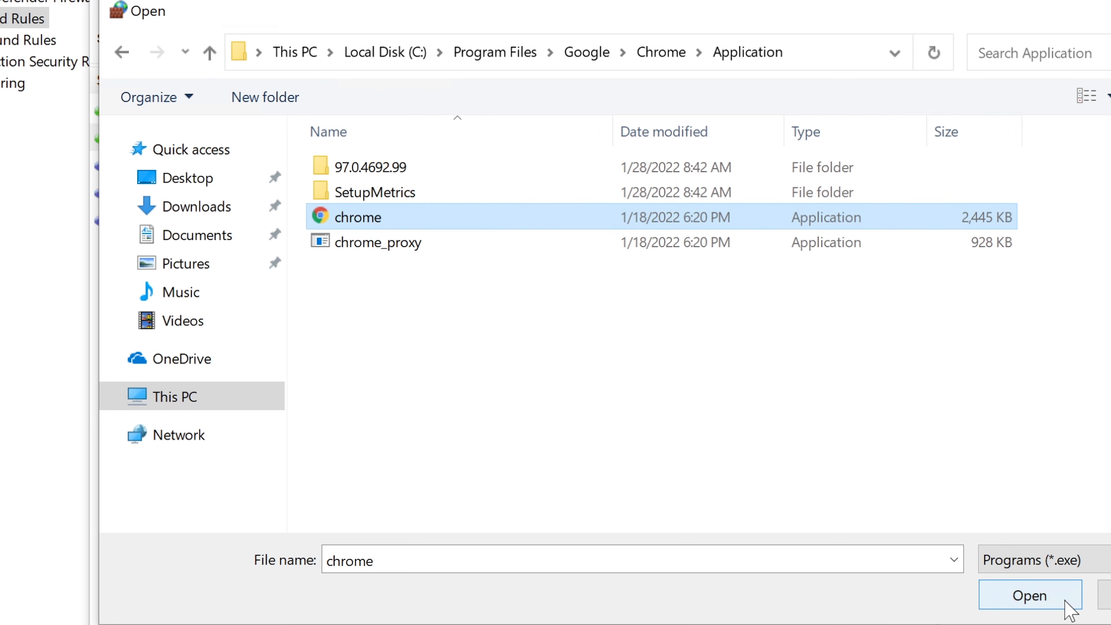
Use %ProgramFiles%\Google\Chrome\Application\chrome.exe as the rule's program path and continue to the rule action
{"action": "left_click", "coordinate": [1032, 596]}
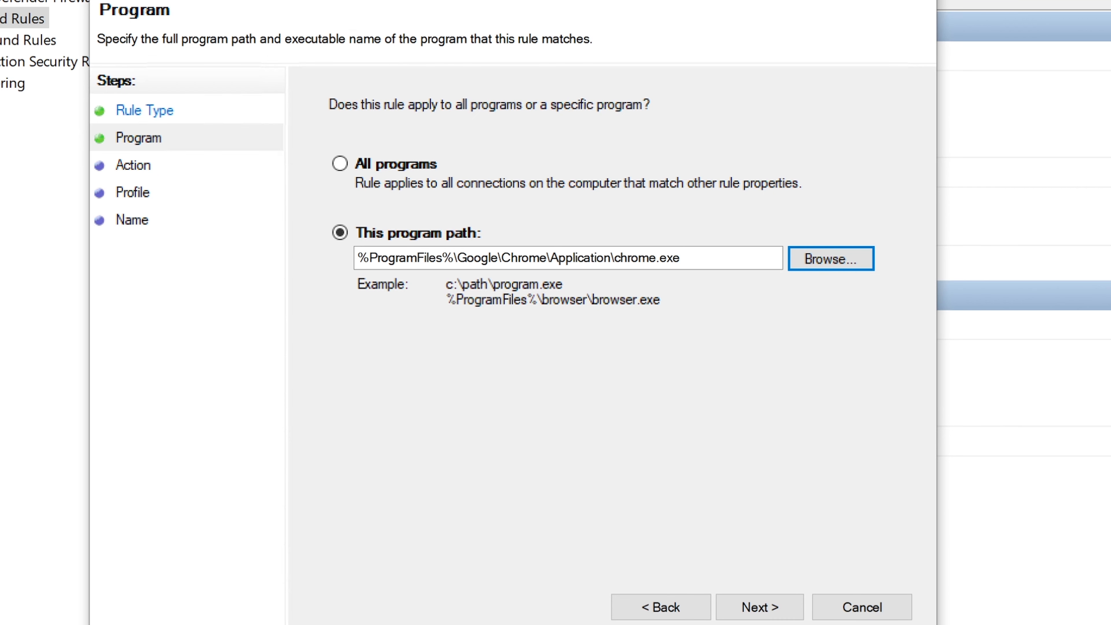
{"action": "left_click", "coordinate": [680, 258]}
{"action": "left_click_drag", "start_coordinate": [680, 258], "coordinate": [341, 263]}
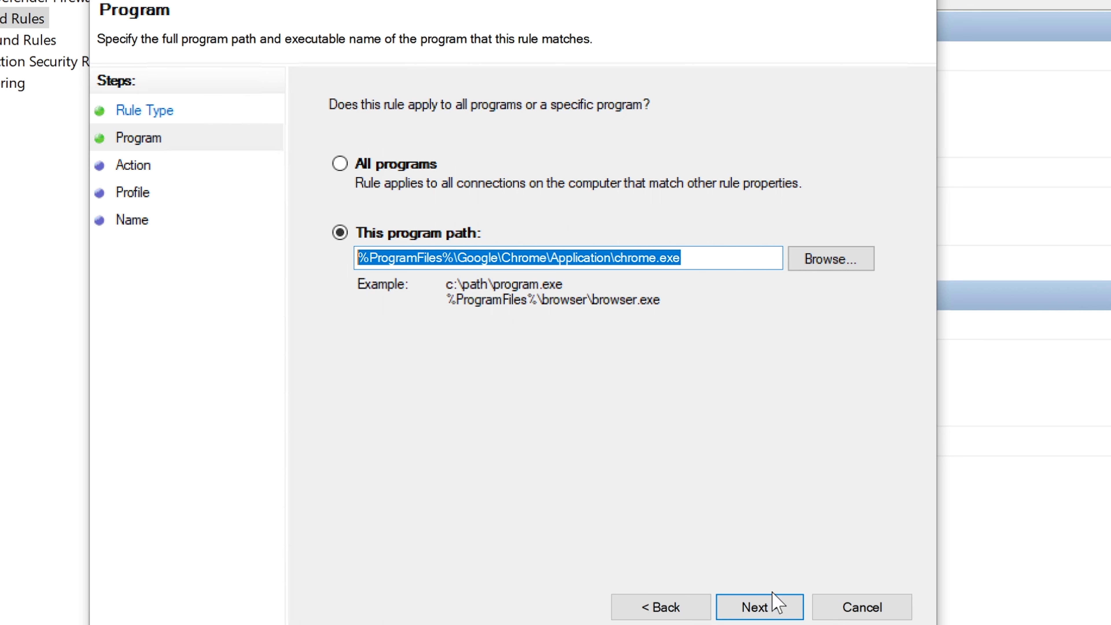
{"action": "left_click", "coordinate": [764, 601]}
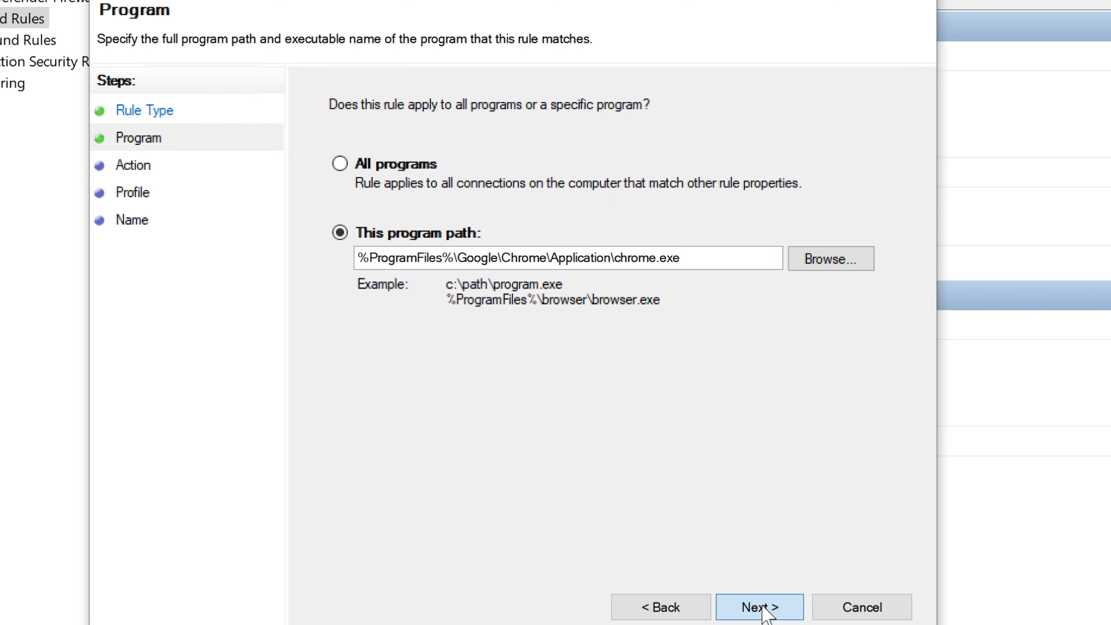
{"action": "left_click", "coordinate": [765, 612]}
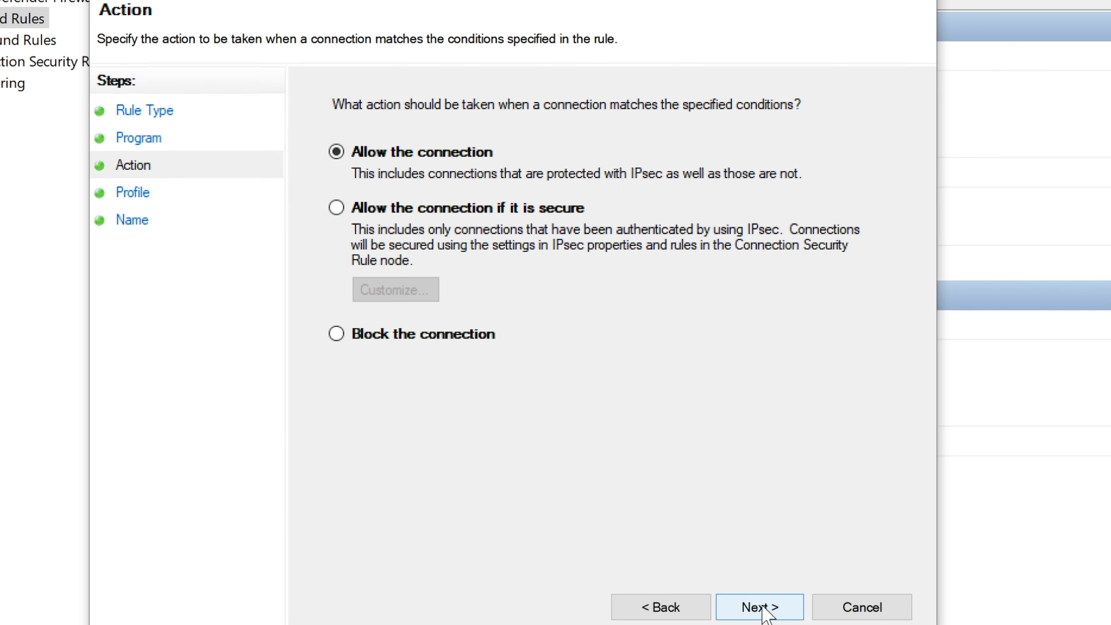
Set the rule's action to Block the connection and continue to the profile settings
{"action": "left_click", "coordinate": [341, 345]}
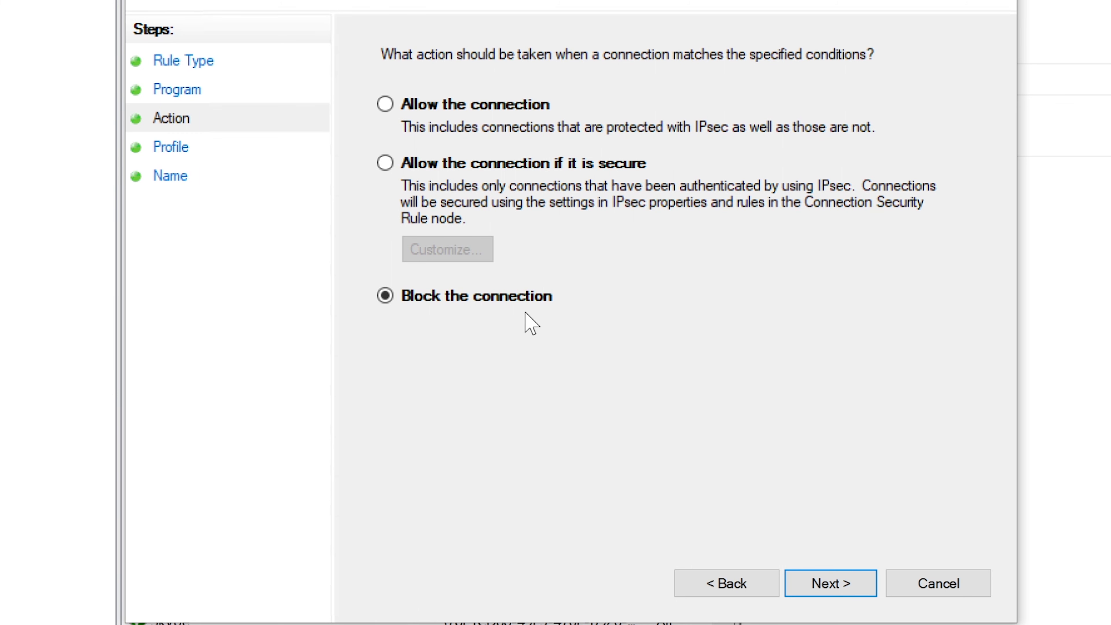
{"action": "left_click", "coordinate": [834, 586]}
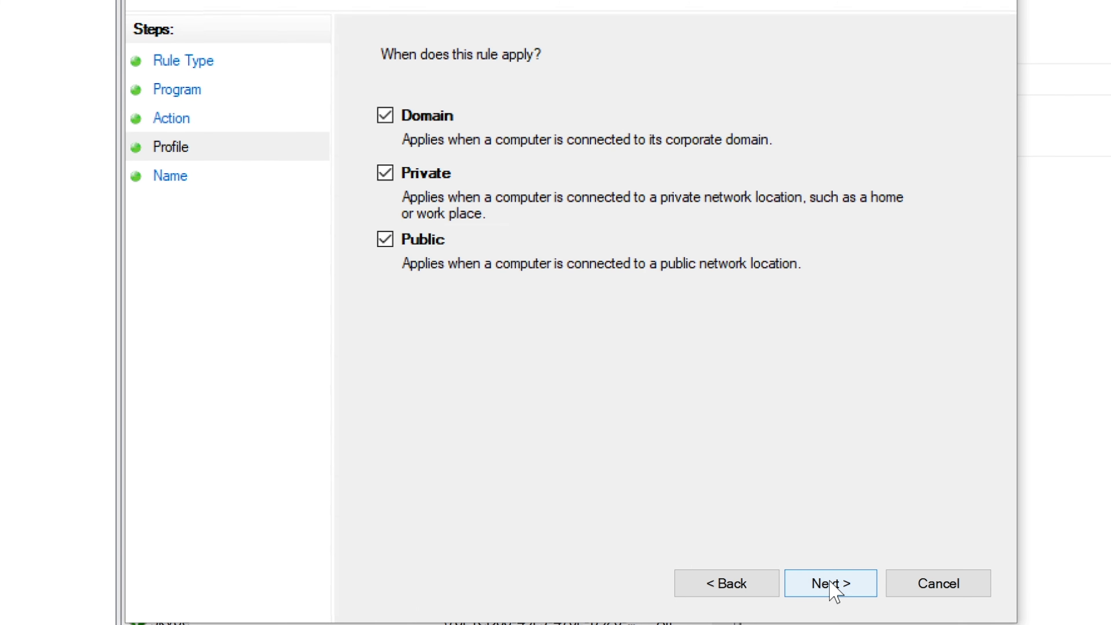
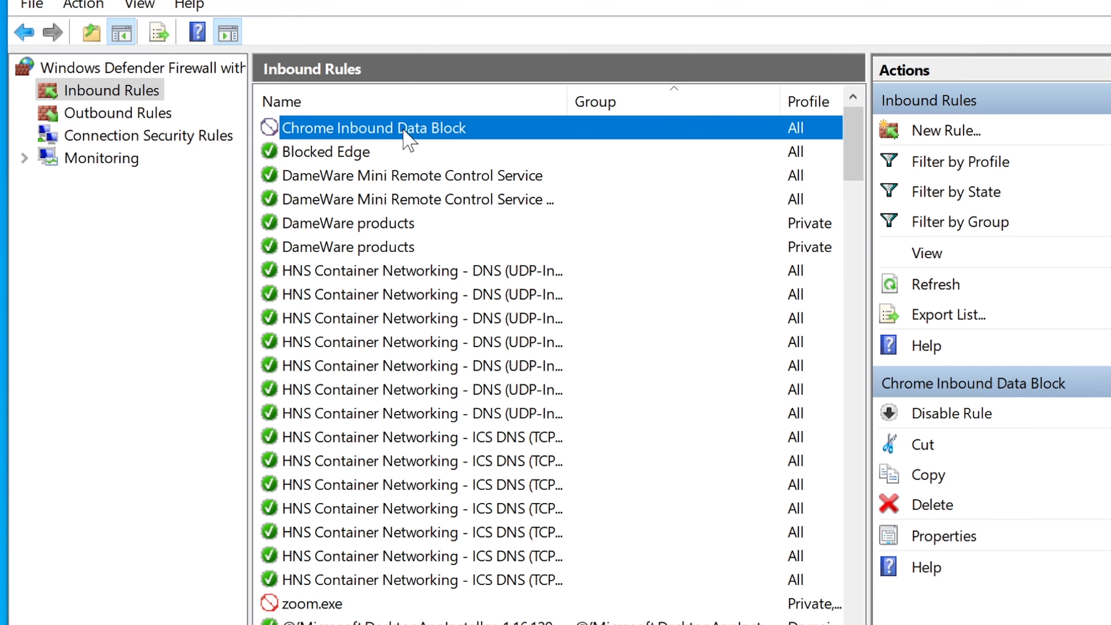
Start a new outbound rule of the Program type and continue to its program settings
{"action": "left_click", "coordinate": [133, 114]}
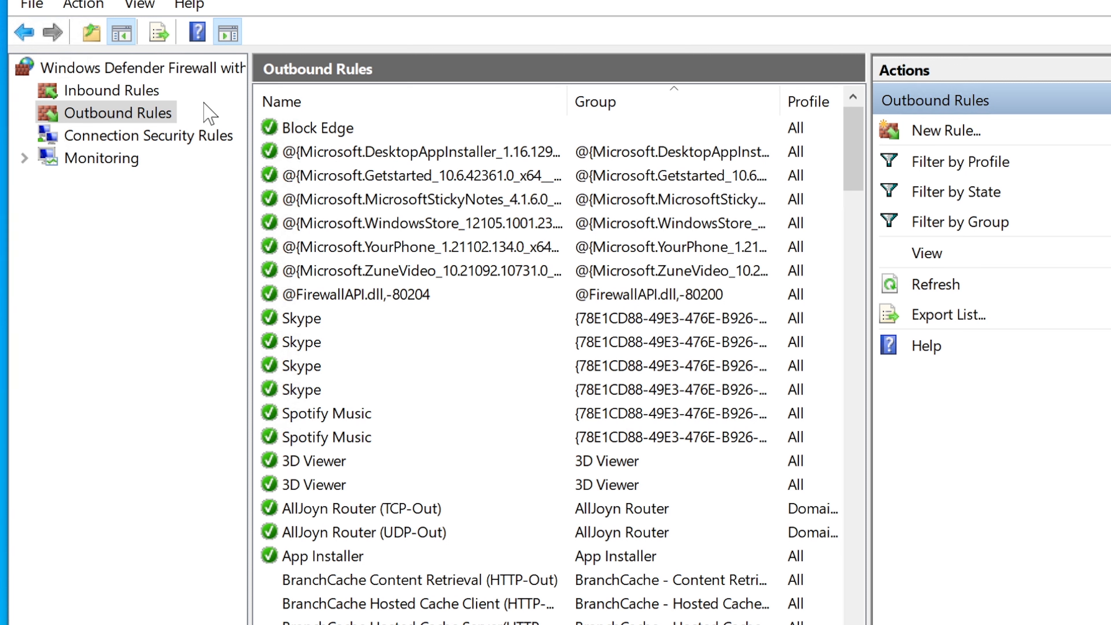
{"action": "left_click", "coordinate": [117, 112]}
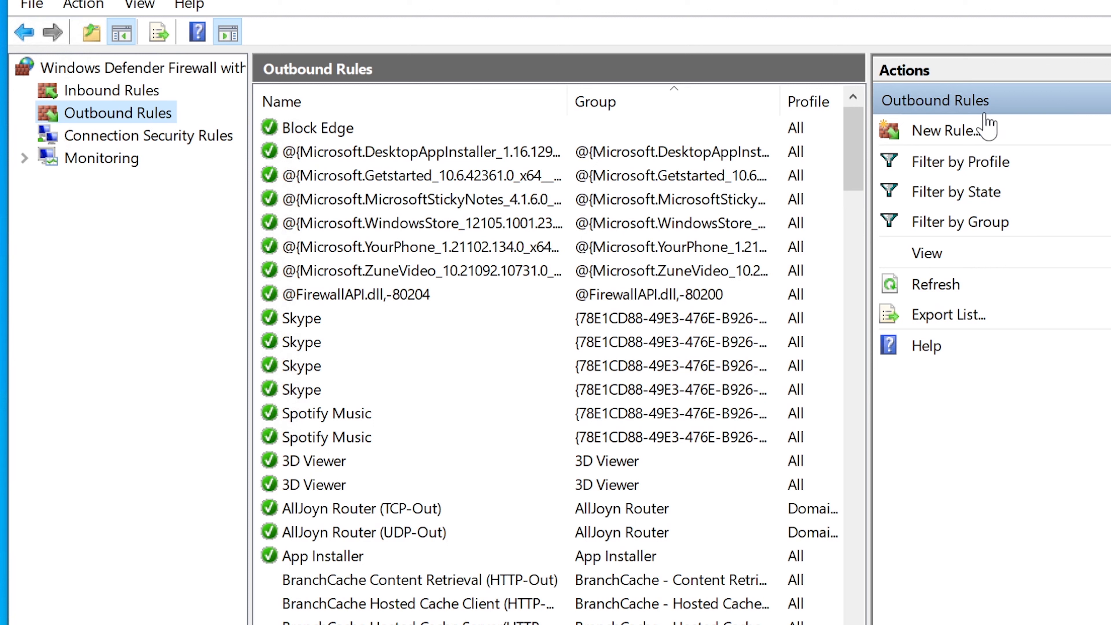
{"action": "left_click", "coordinate": [966, 140]}
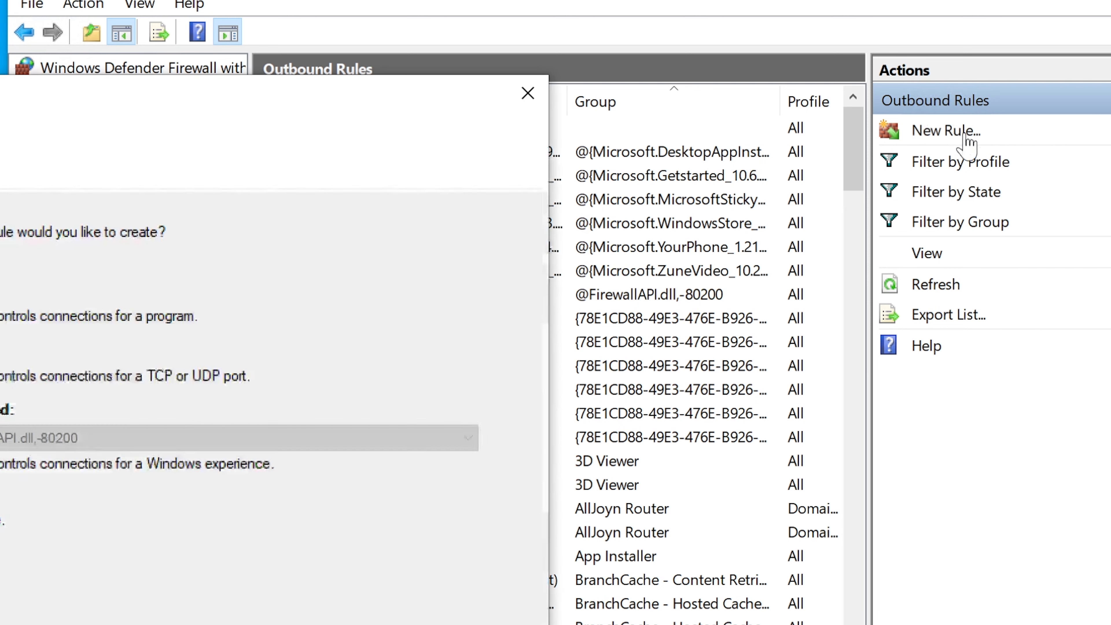
{"action": "left_click_drag", "start_coordinate": [321, 89], "coordinate": [886, 51]}
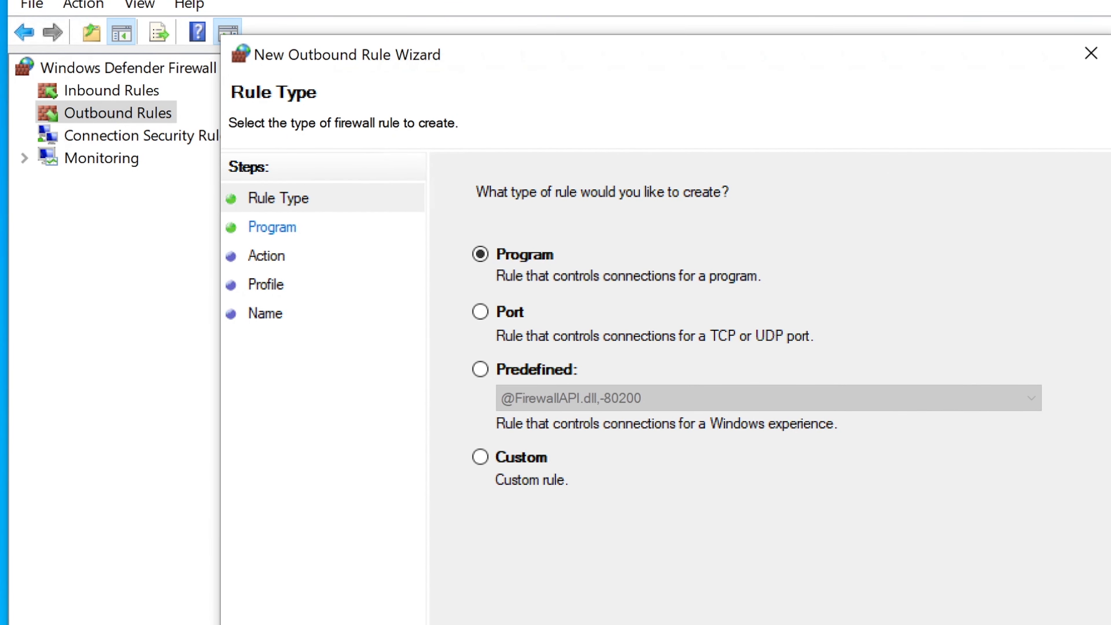
{"action": "key", "text": "Return"}
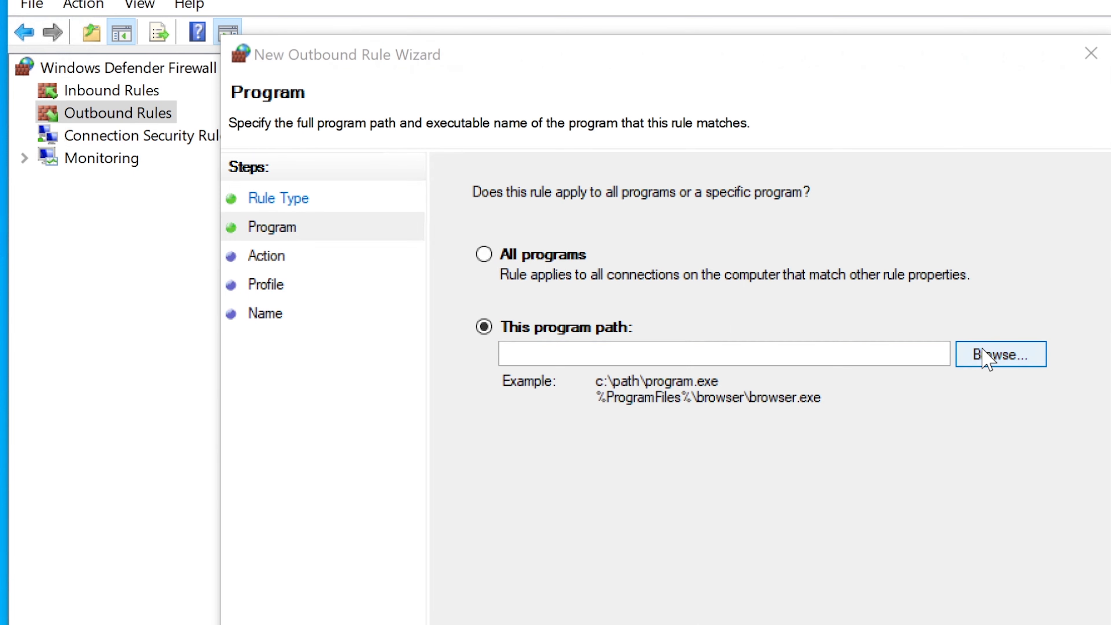
Select the chrome application in Program Files\Google\Chrome\Application as the outbound rule's program
{"action": "left_click", "coordinate": [984, 355]}
{"action": "left_click", "coordinate": [553, 306]}
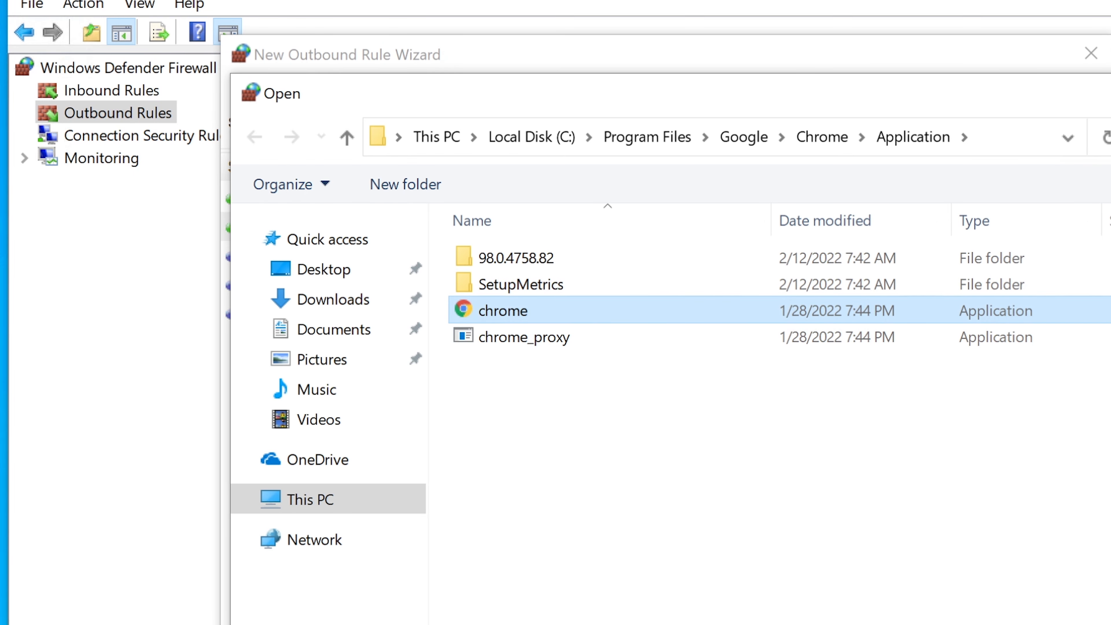
{"action": "key", "text": "Return"}
Keep Block the connection as the action and apply the rule to the Domain, Private and Public profiles
{"action": "key", "text": "alt+n"}
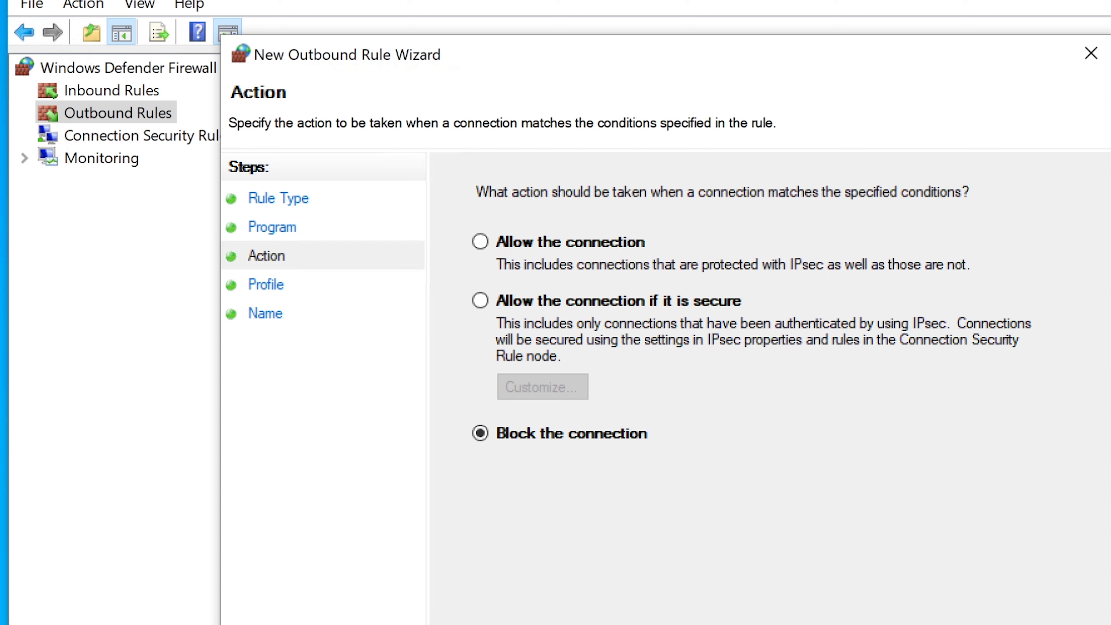
{"action": "key", "text": "alt+n"}
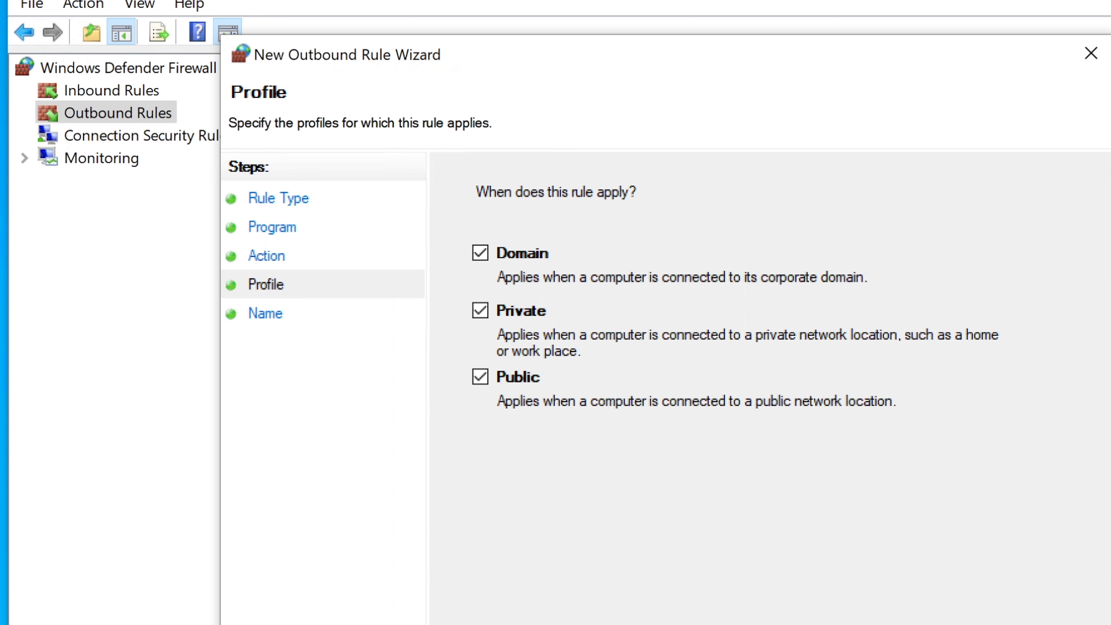
{"action": "key", "text": "alt+n"}
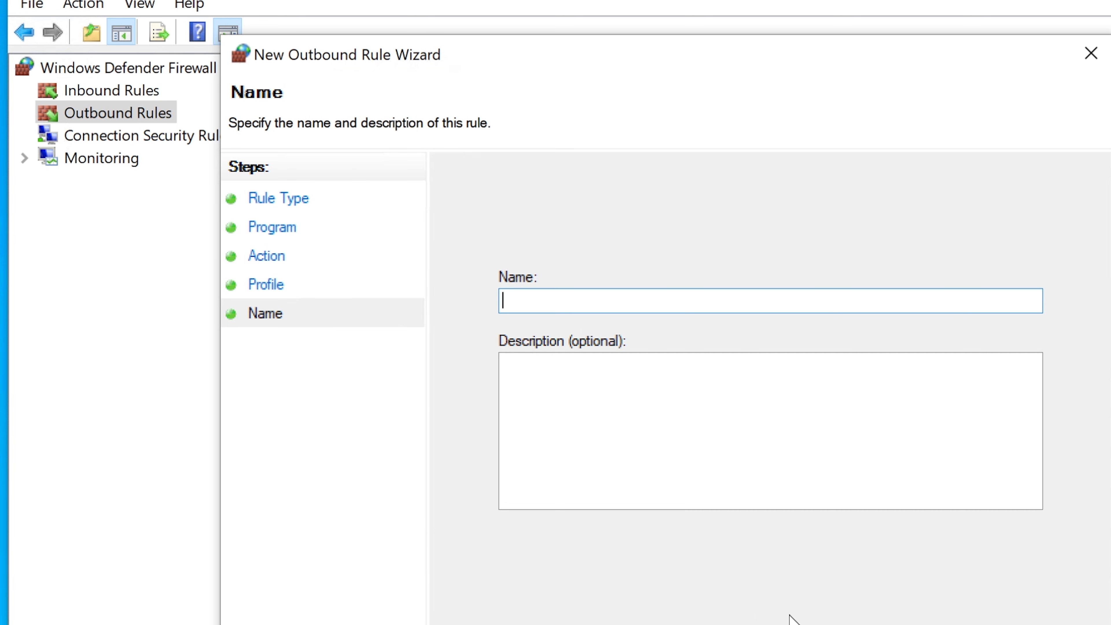
Enter "Chrome Outbound Data Block" as the rule's name and description, and finish creating the outbound rule
{"action": "type", "text": "Chr"}
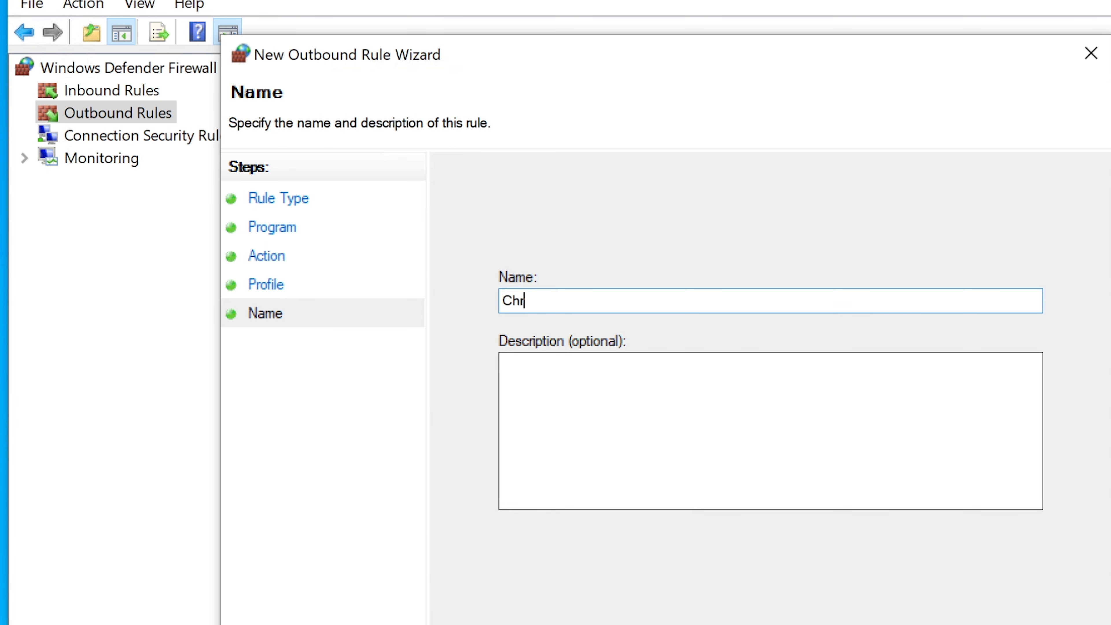
{"action": "type", "text": "ome Outboun"}
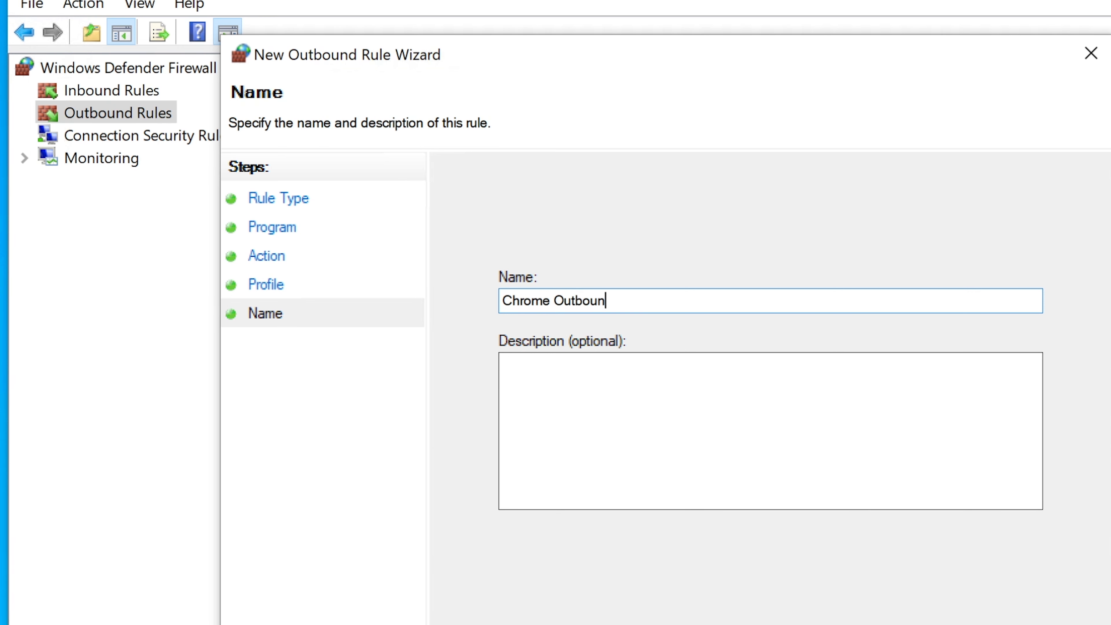
{"action": "type", "text": "d Data Block"}
{"action": "key", "text": "ctrl+a"}
{"action": "key", "text": "ctrl+c"}
{"action": "key", "text": "Tab"}
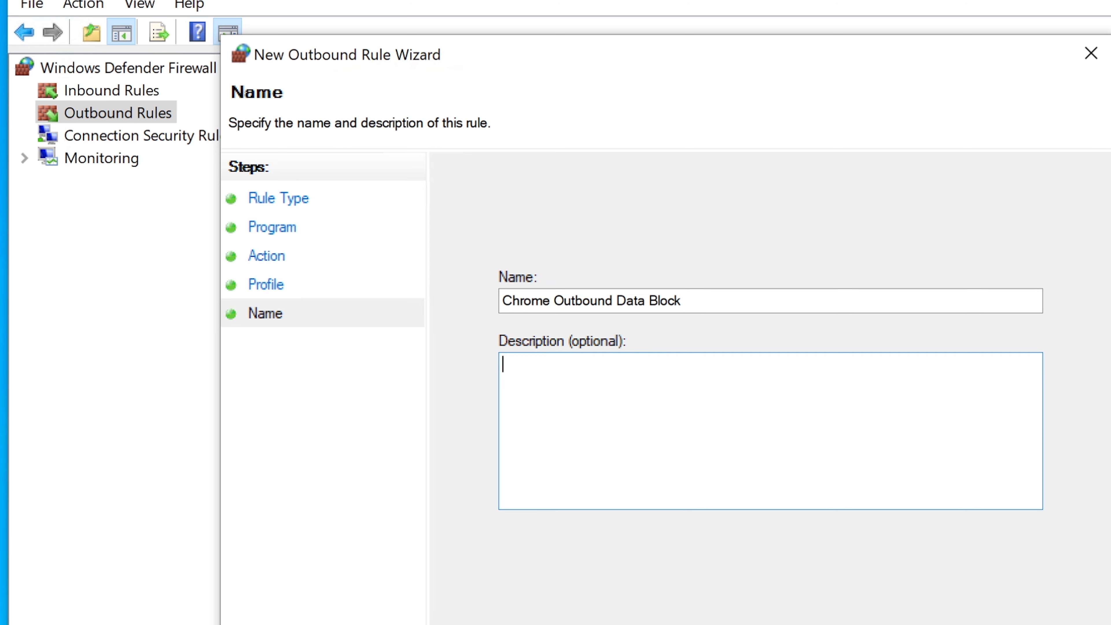
{"action": "key", "text": "ctrl+v"}
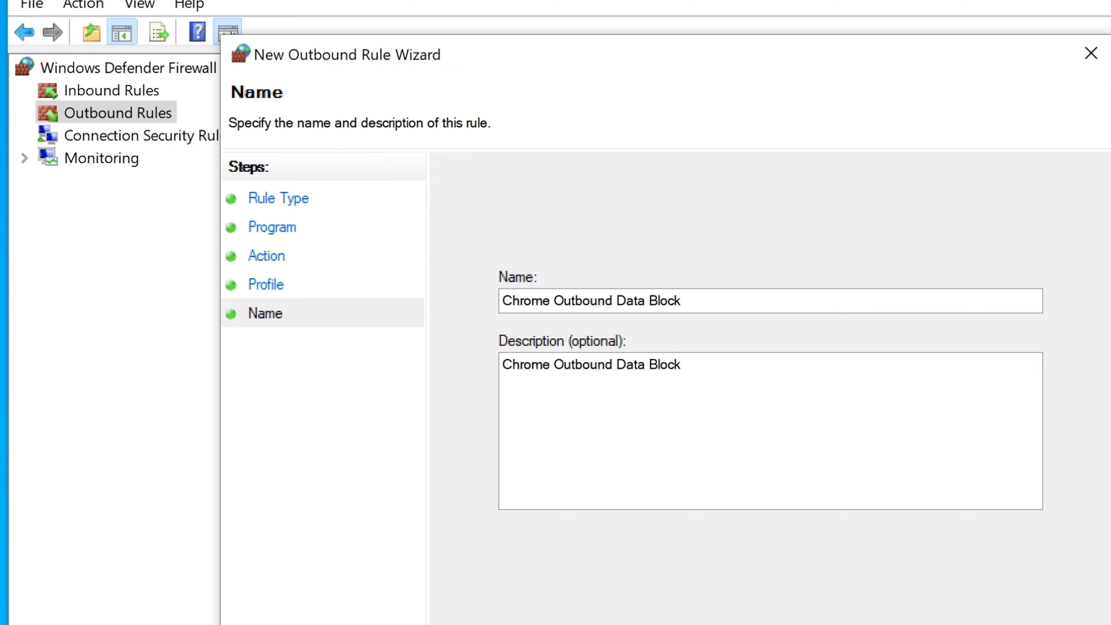
{"action": "key", "text": "Return"}
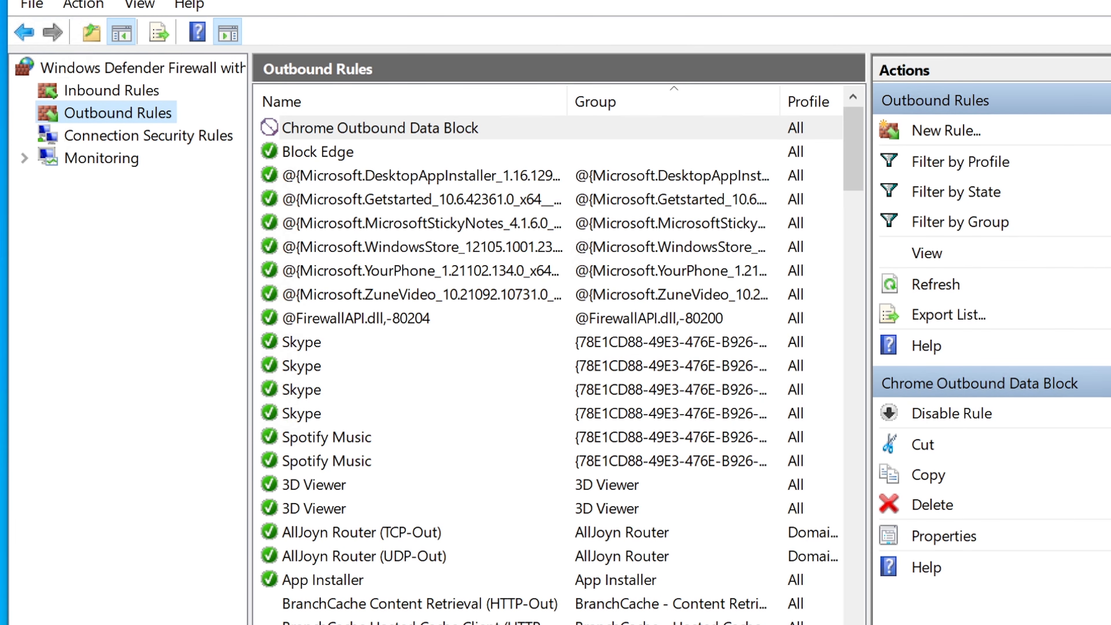
Switch to Chrome, open google.com to test the block, and examine the resulting page's message and error code
{"action": "key", "text": "super"}
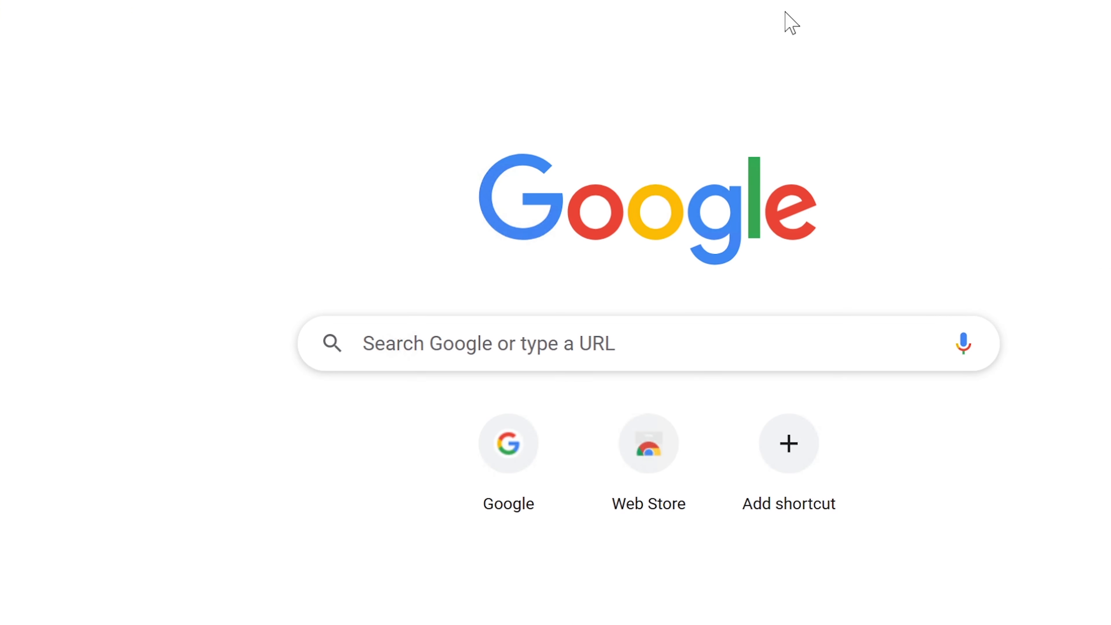
{"action": "type", "text": "g"}
{"action": "key", "text": "Return"}
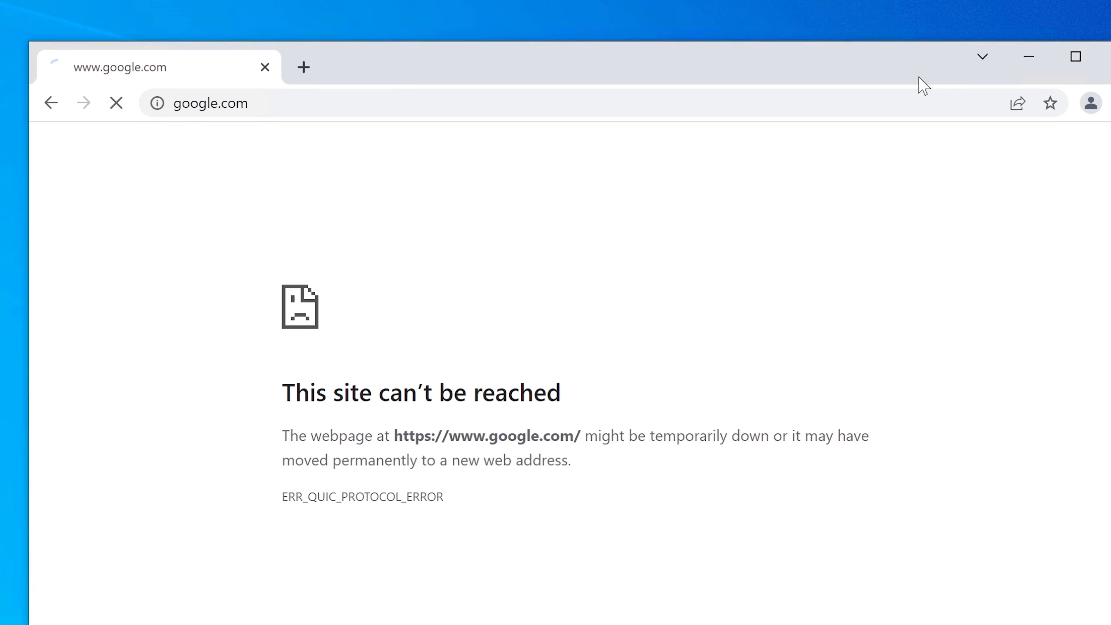
{"action": "left_click_drag", "start_coordinate": [282, 385], "coordinate": [640, 445]}
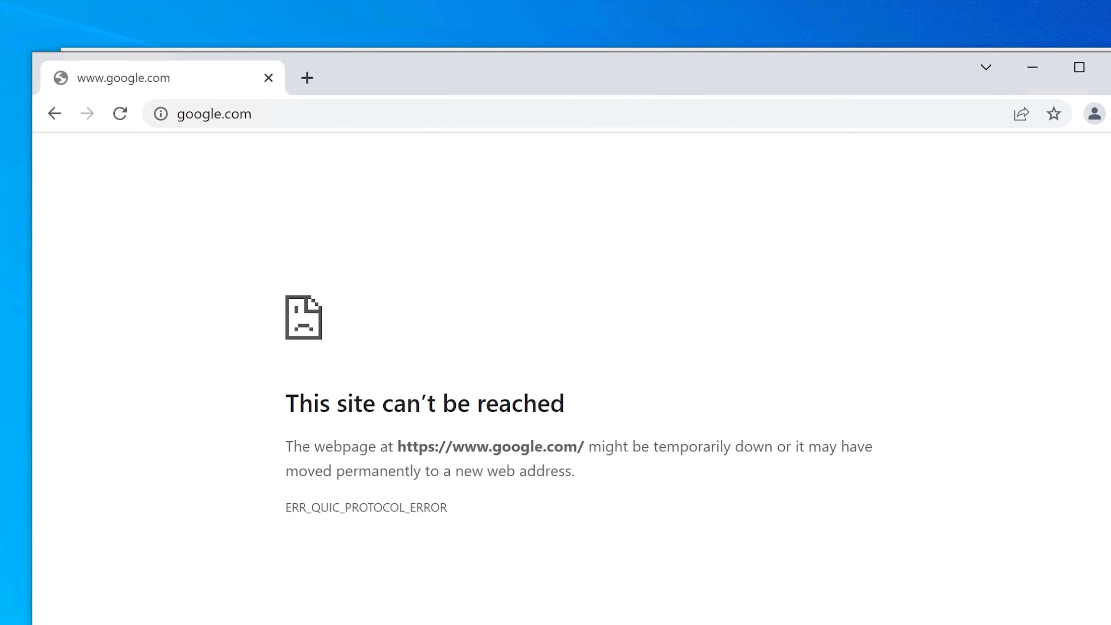
{"action": "left_click_drag", "start_coordinate": [285, 446], "coordinate": [590, 483]}
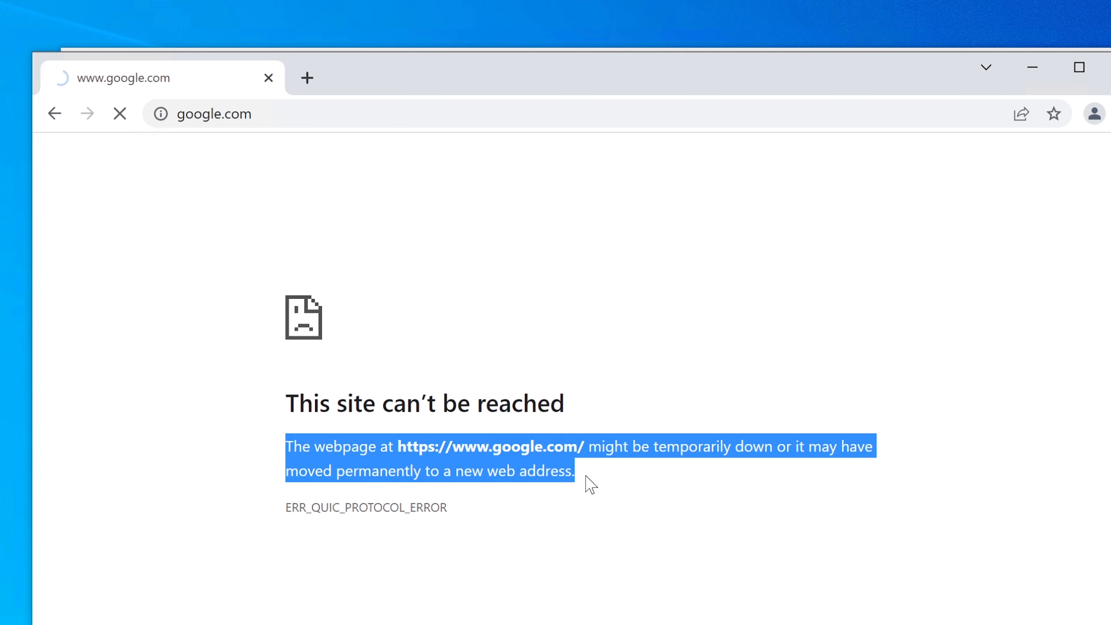
{"action": "left_click_drag", "start_coordinate": [451, 504], "coordinate": [276, 495]}
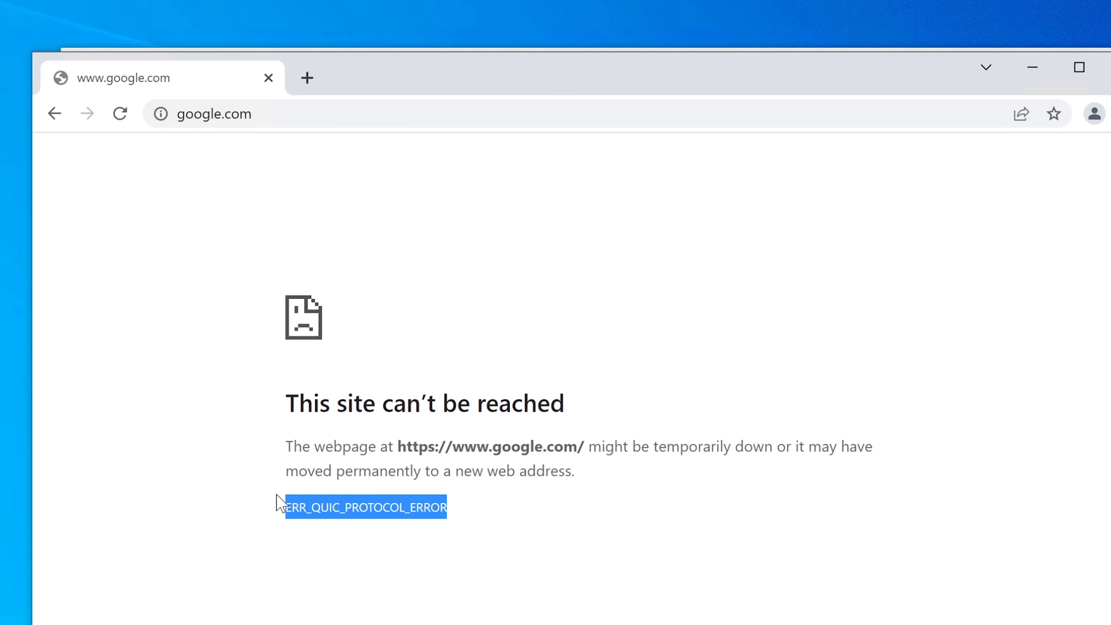
{"action": "left_click_drag", "start_coordinate": [276, 496], "coordinate": [288, 516]}
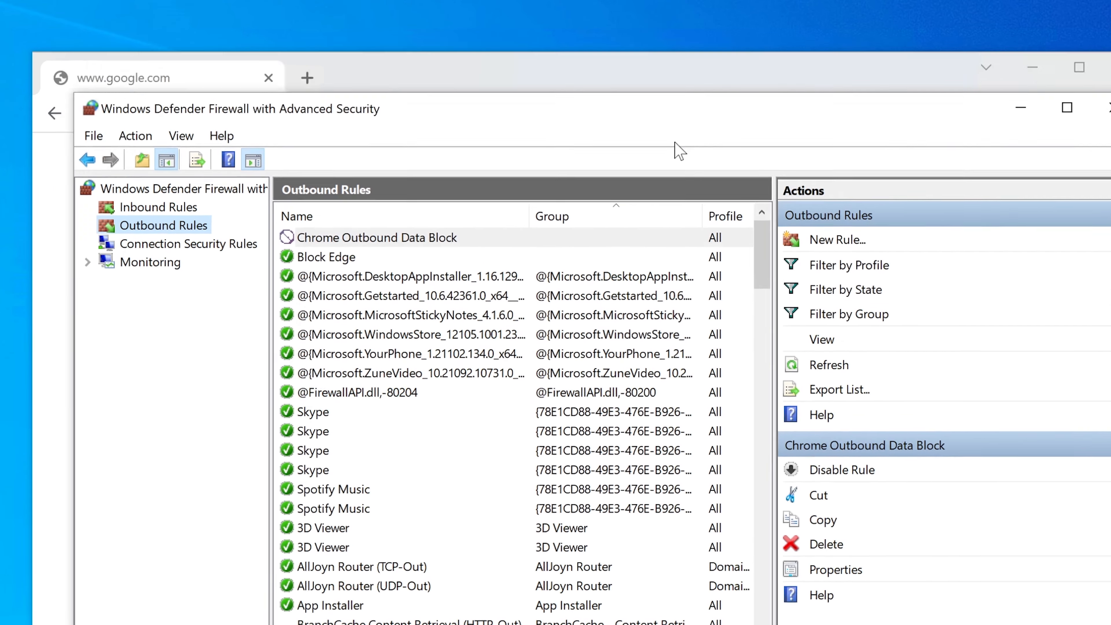
Return to Windows Defender Firewall with Advanced Security, list the inbound rules, and move the window below the browser's error message
{"action": "left_click_drag", "start_coordinate": [675, 143], "coordinate": [659, 259]}
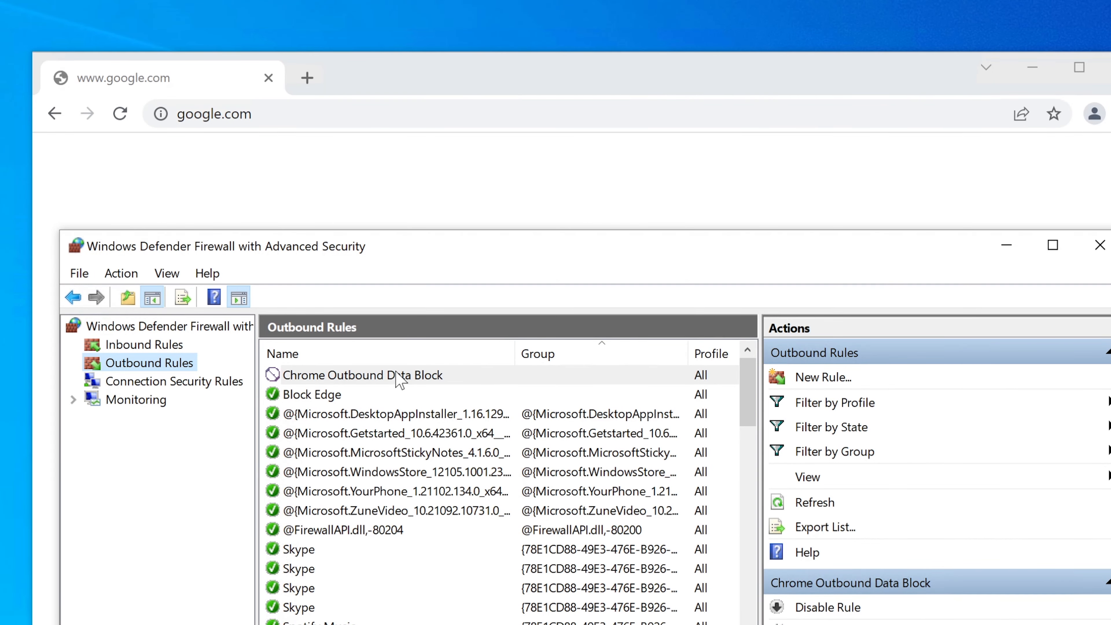
{"action": "left_click", "coordinate": [195, 349]}
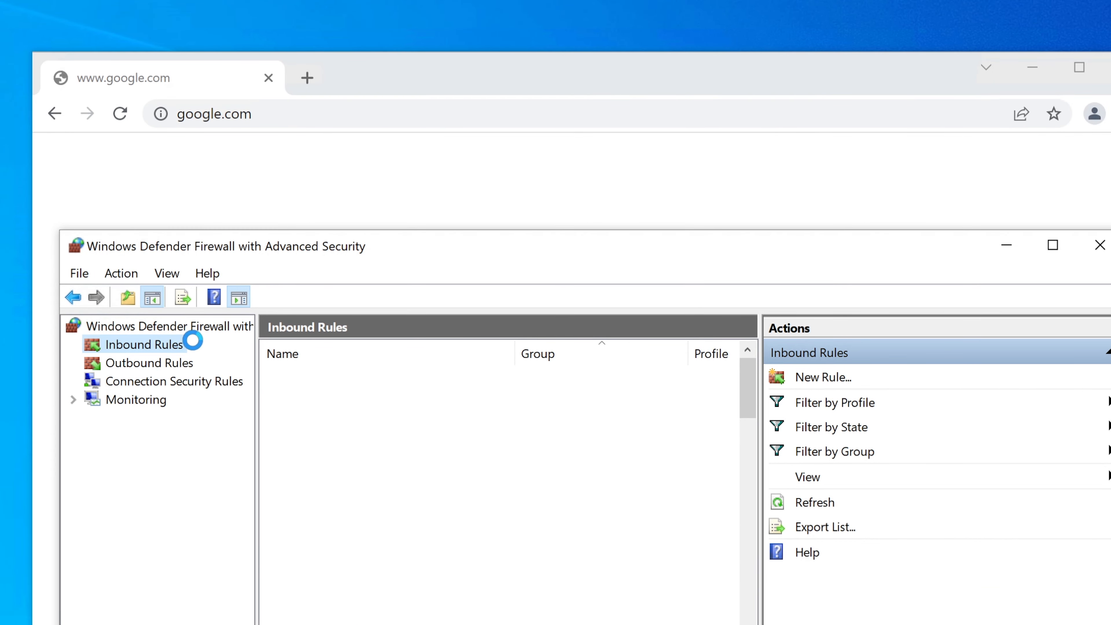
{"action": "left_click_drag", "start_coordinate": [404, 256], "coordinate": [457, 355]}
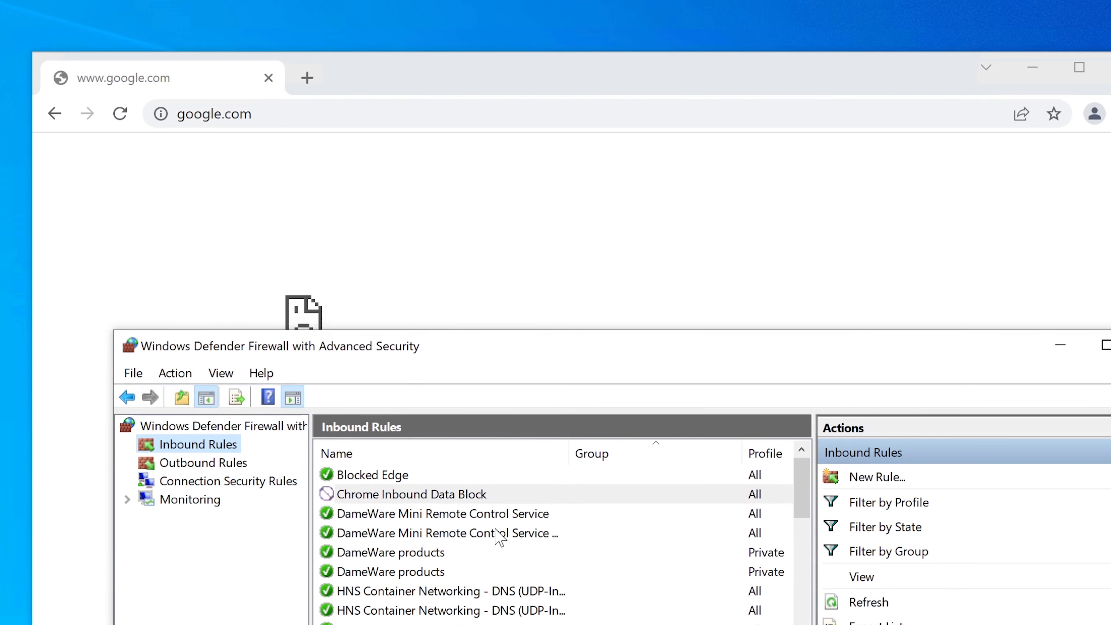
{"action": "left_click_drag", "start_coordinate": [528, 355], "coordinate": [522, 550]}
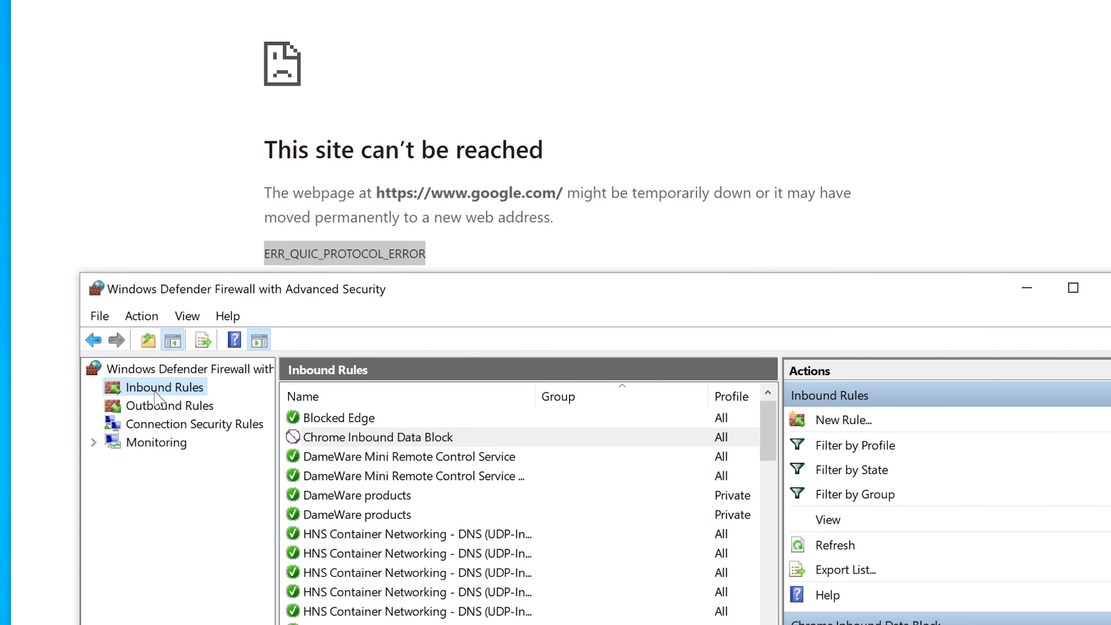
Delete the Chrome Inbound Data Block rule from the inbound rules and confirm the deletion
{"action": "left_click", "coordinate": [432, 443]}
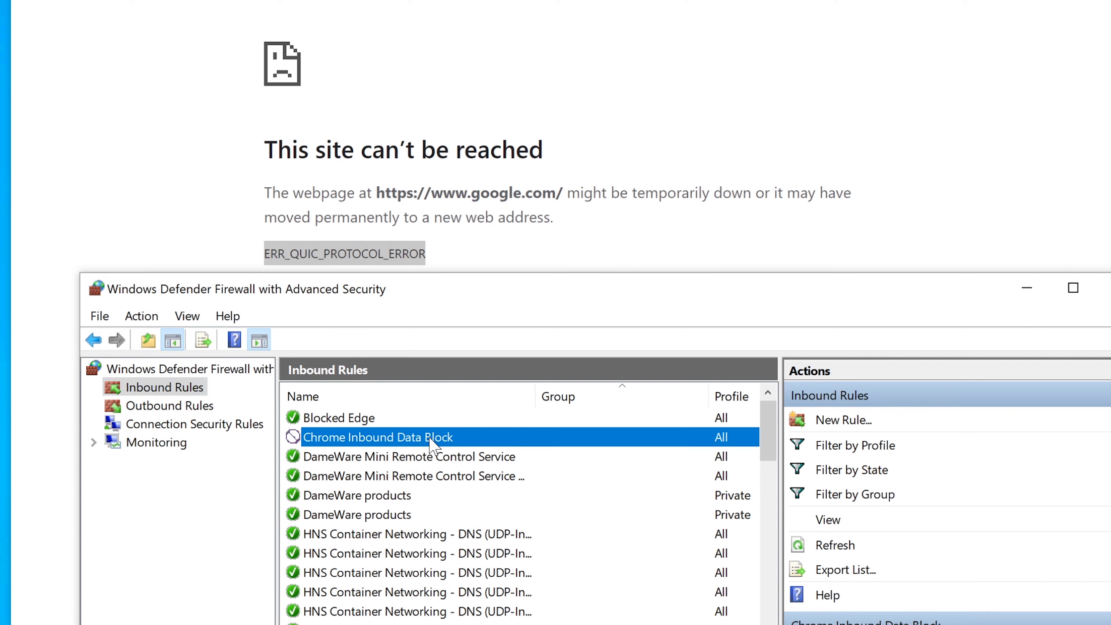
{"action": "right_click", "coordinate": [432, 443]}
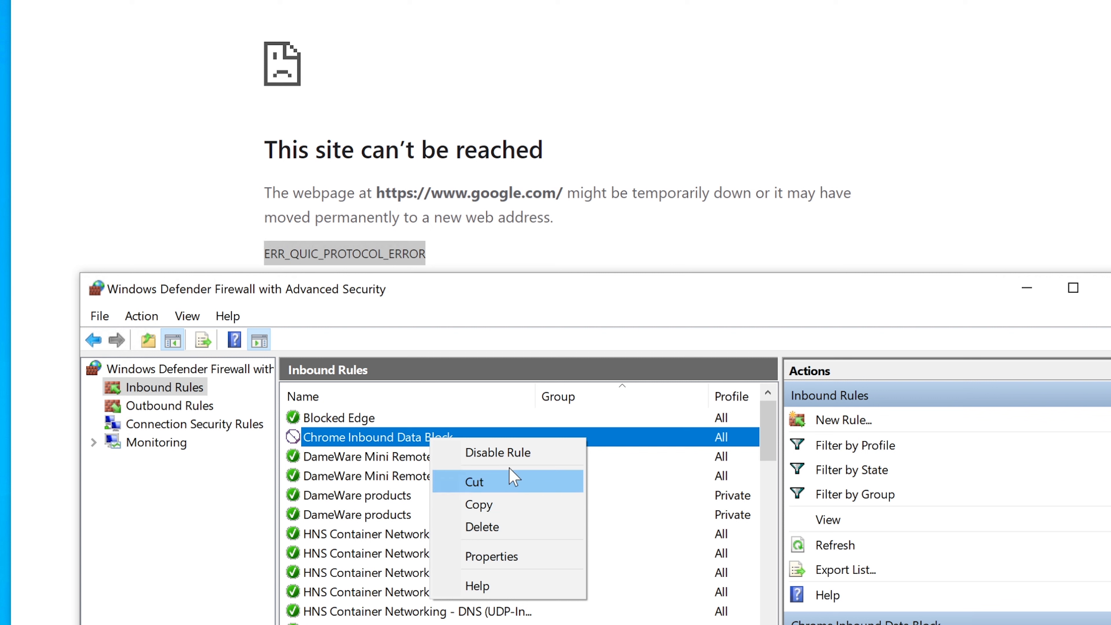
{"action": "left_click", "coordinate": [483, 526]}
{"action": "left_click", "coordinate": [570, 412]}
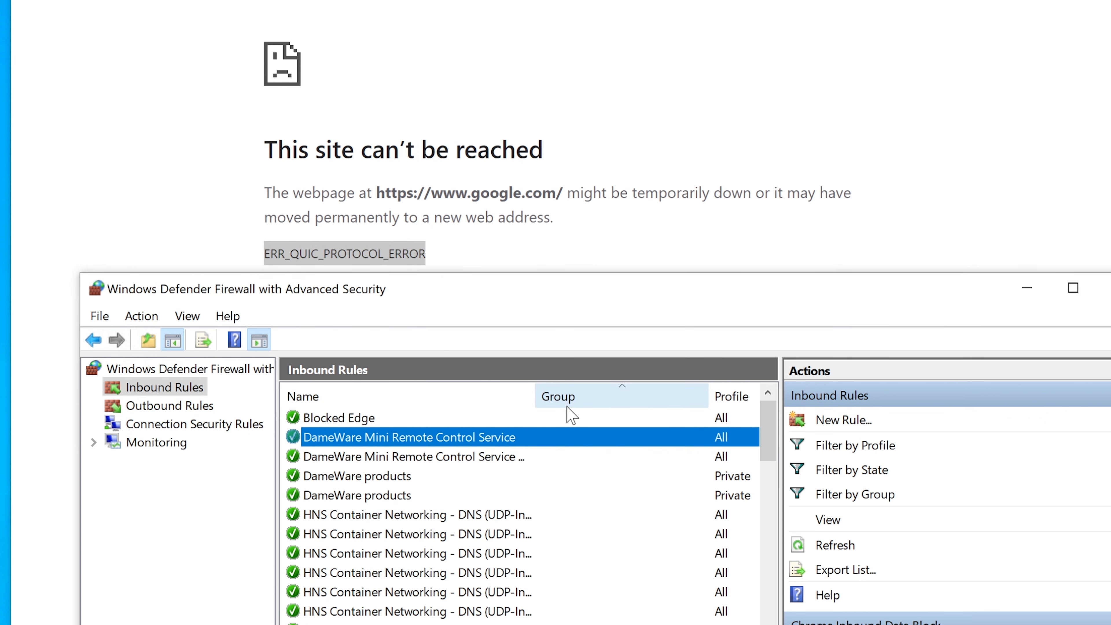
Delete the Chrome Outbound Data Block rule from the outbound rules and confirm the deletion
{"action": "left_click", "coordinate": [184, 407]}
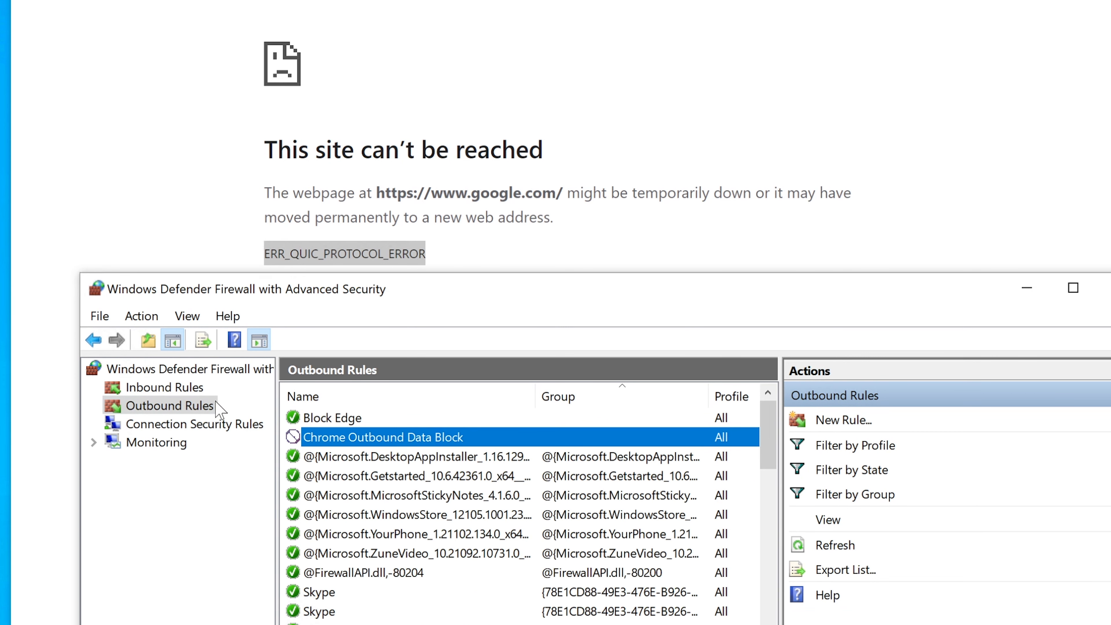
{"action": "right_click", "coordinate": [396, 443]}
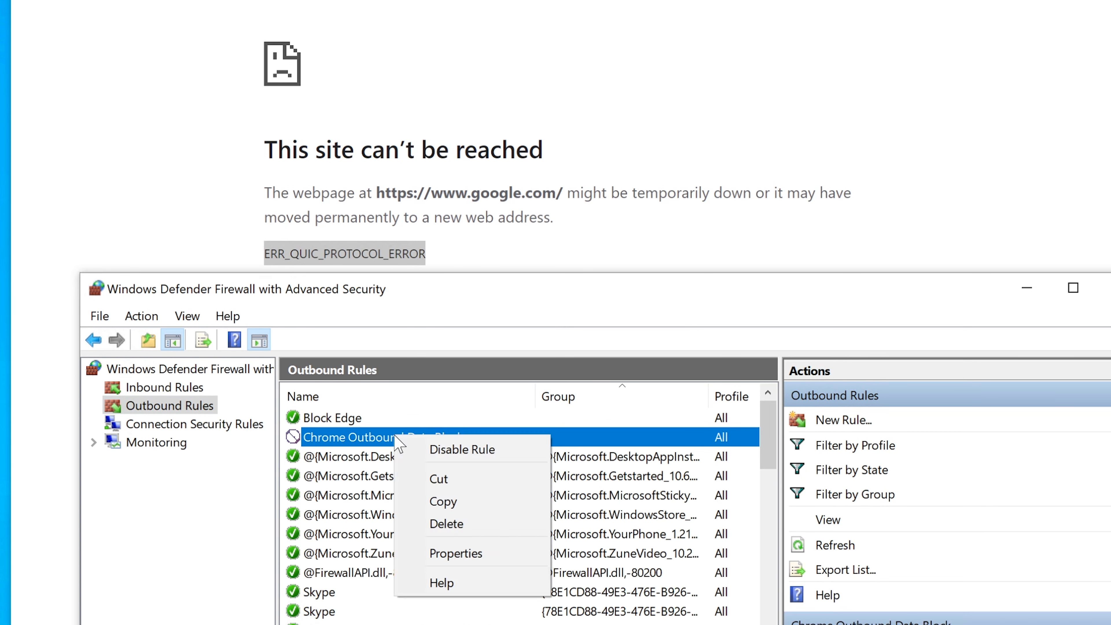
{"action": "left_click", "coordinate": [454, 524]}
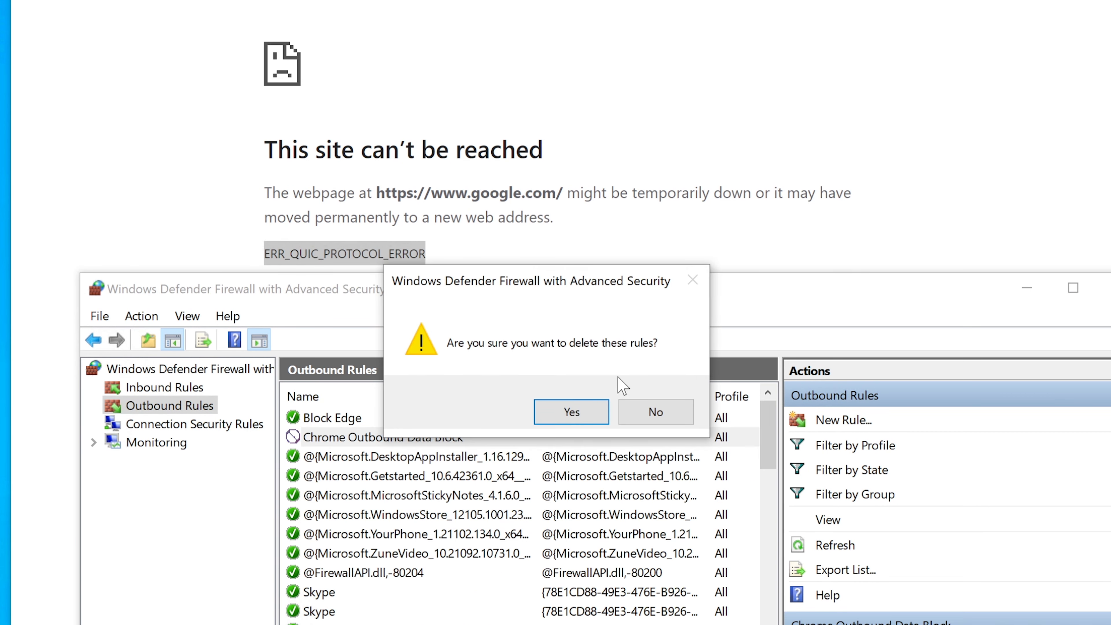
{"action": "left_click", "coordinate": [586, 410]}
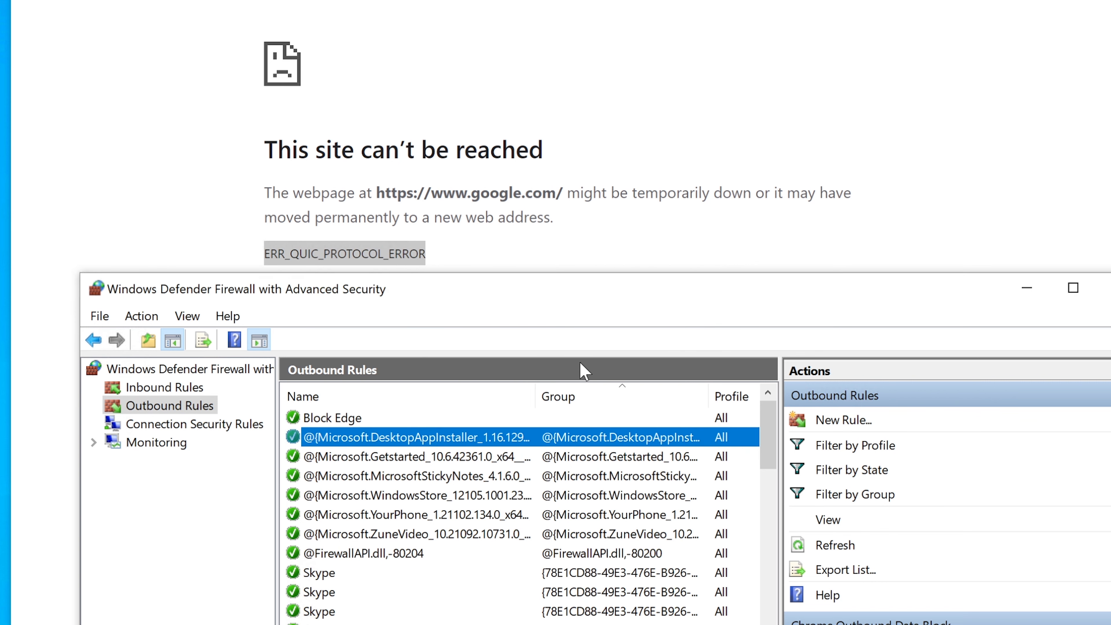
Switch to Chrome and reload google.com to test the connection without the block rules
{"action": "left_click", "coordinate": [594, 171]}
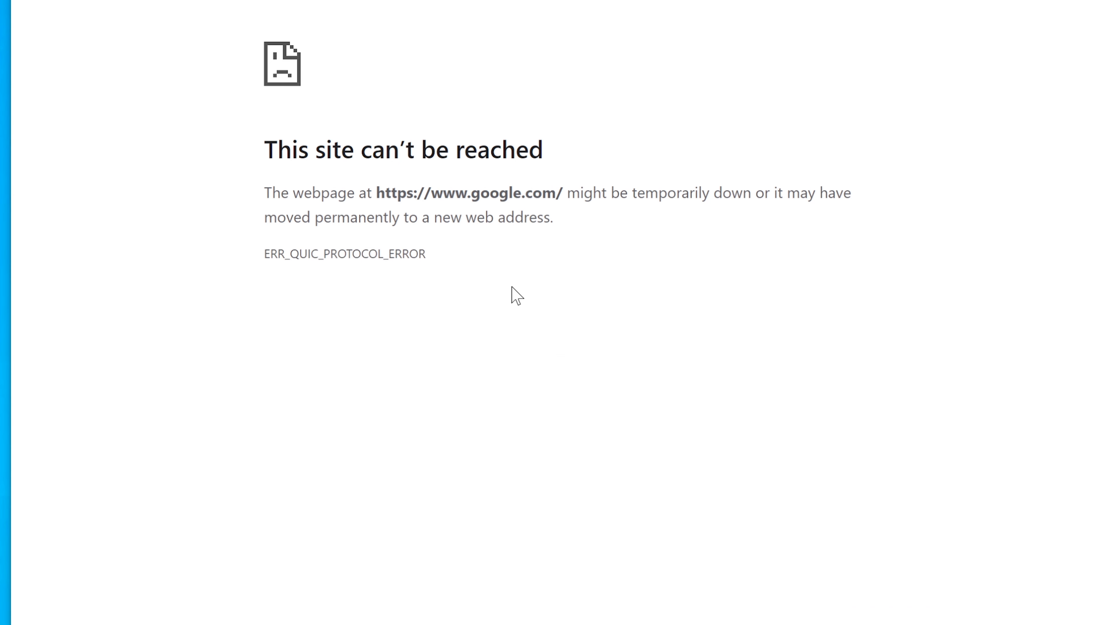
{"action": "key", "text": "F5"}
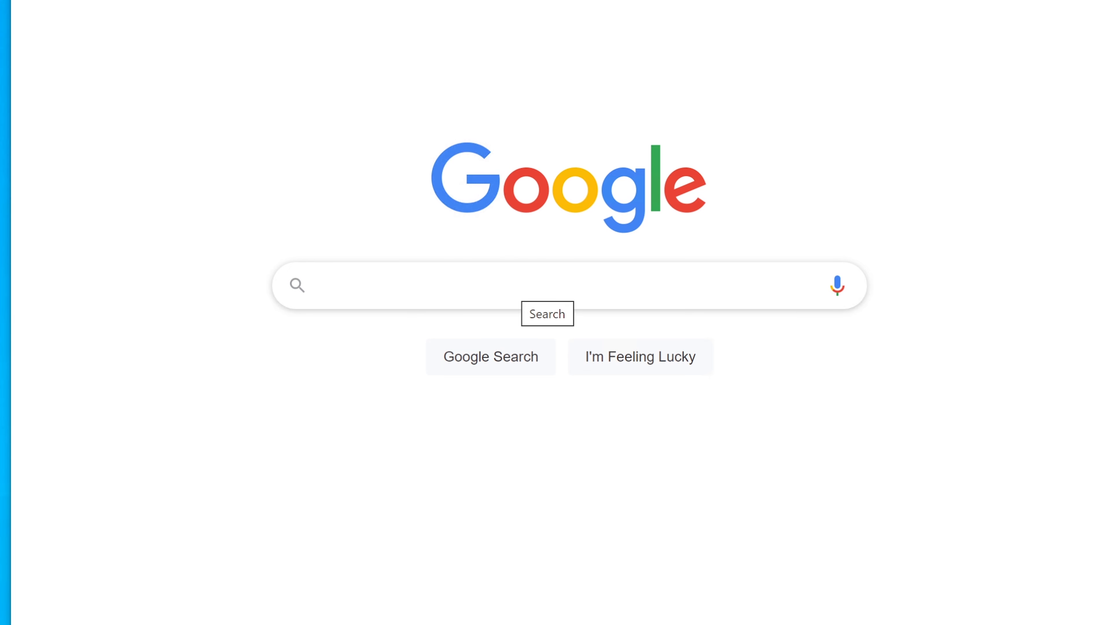